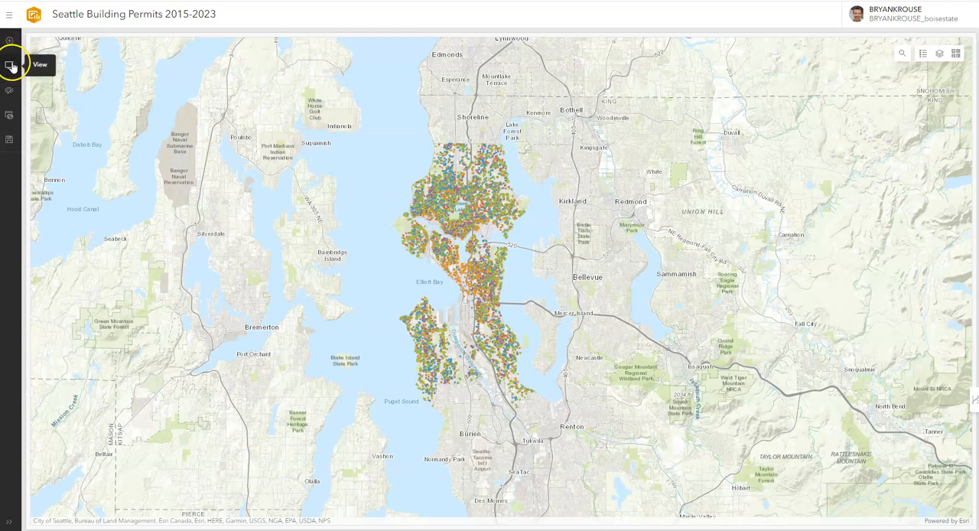
Add a sidebar to the dashboard's desktop view and enter "ggg" as its description
{"action": "left_click", "coordinate": [10, 66]}
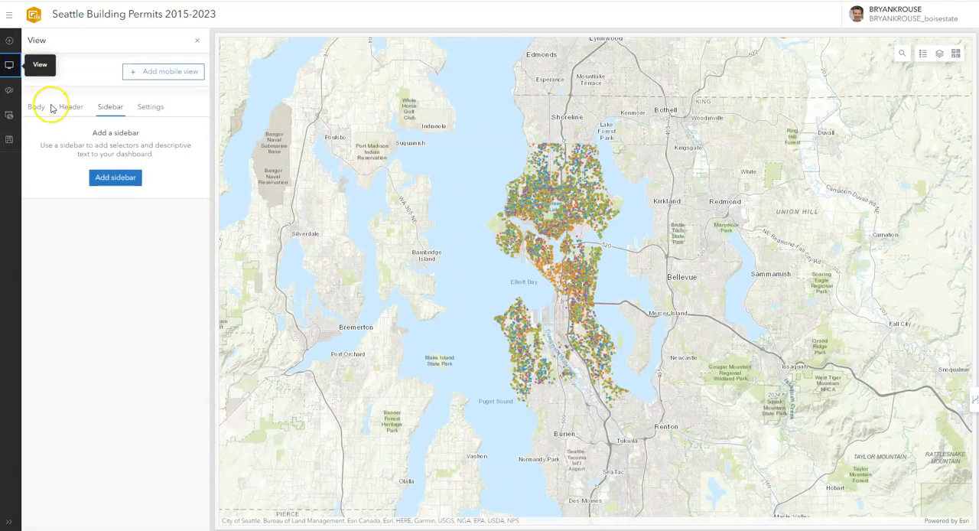
{"action": "left_click", "coordinate": [34, 108]}
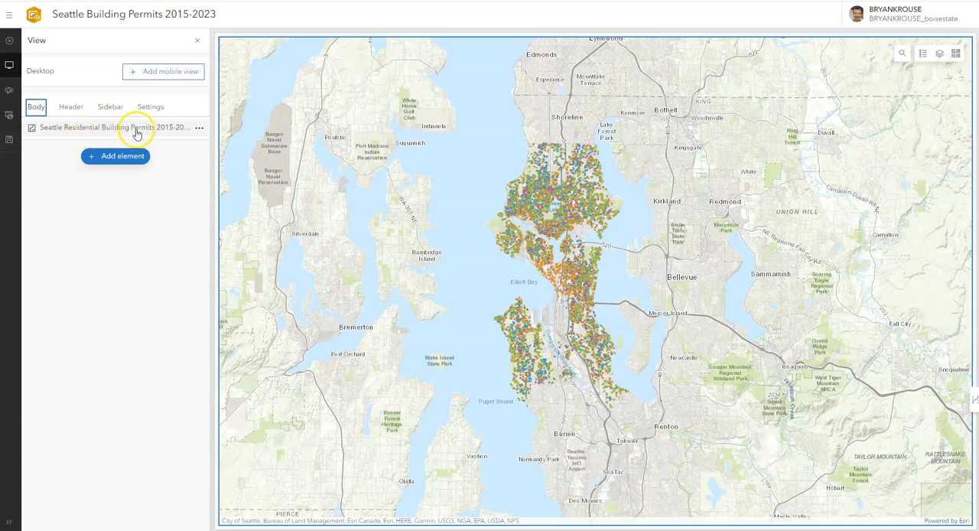
{"action": "left_click", "coordinate": [72, 111]}
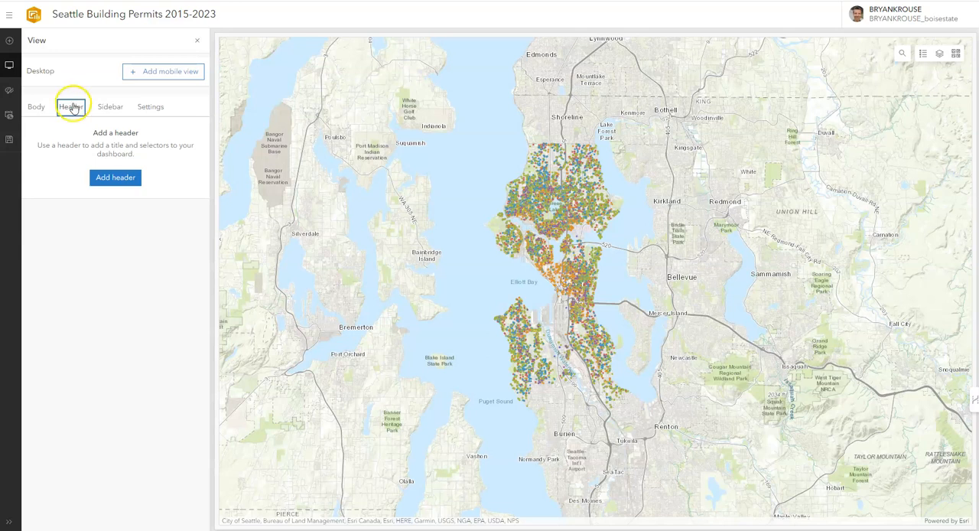
{"action": "left_click", "coordinate": [107, 108]}
{"action": "left_click", "coordinate": [109, 180]}
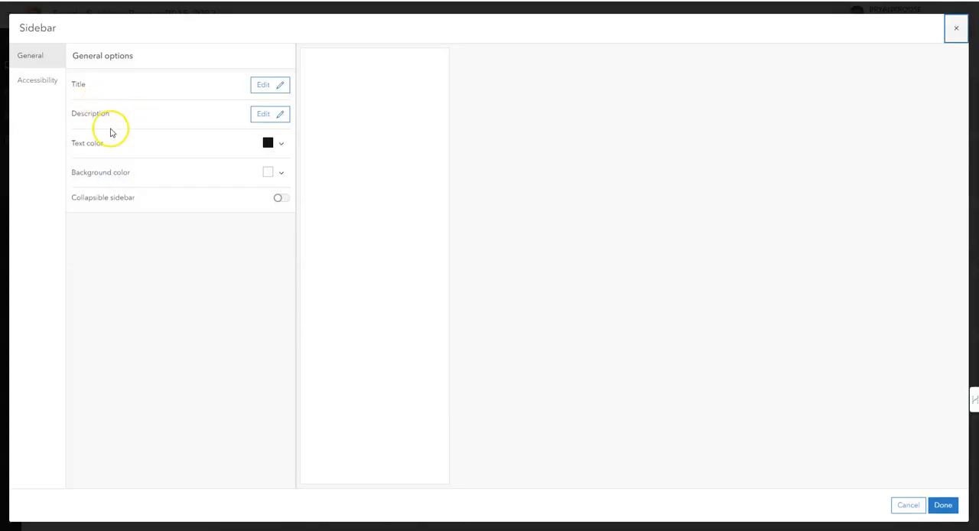
{"action": "left_click", "coordinate": [260, 116]}
{"action": "left_click", "coordinate": [152, 193]}
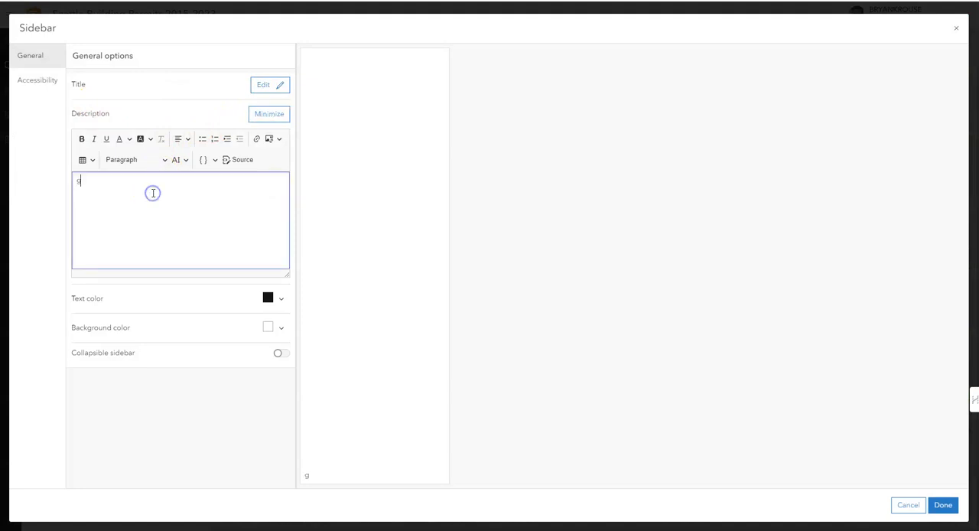
{"action": "type", "text": "ggg"}
Enter "gg" as the sidebar's title and apply the sidebar settings
{"action": "left_click", "coordinate": [272, 84]}
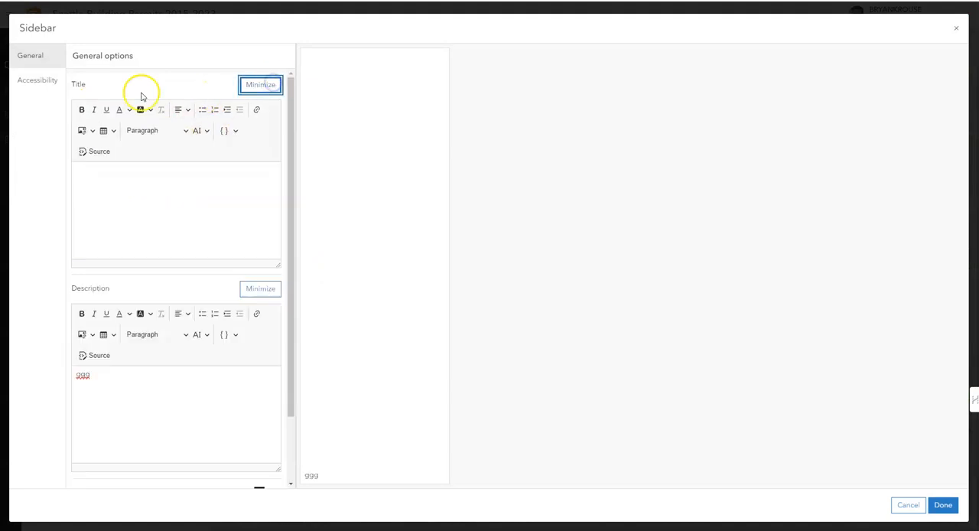
{"action": "left_click", "coordinate": [97, 201]}
{"action": "type", "text": "gg"}
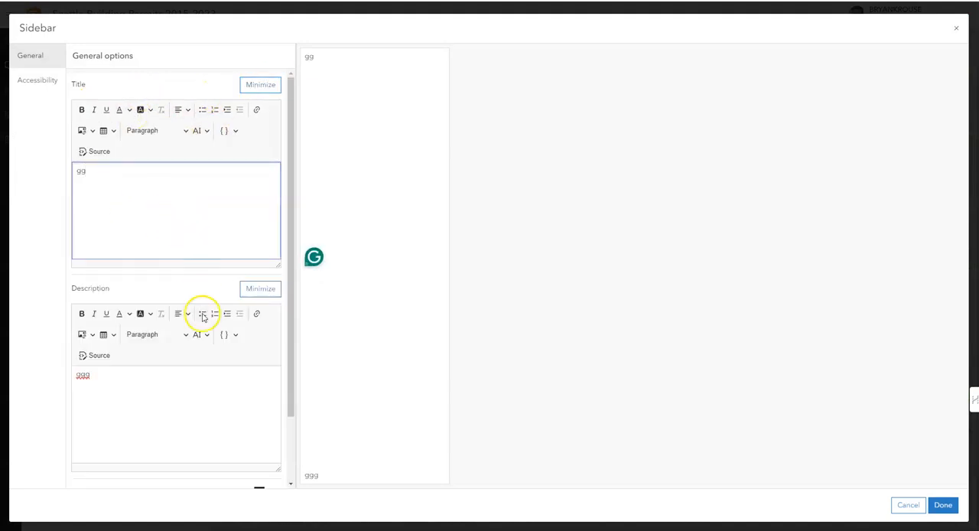
{"action": "scroll", "coordinate": [263, 444], "scroll_direction": "down", "scroll_amount": 3}
{"action": "left_click", "coordinate": [942, 505]}
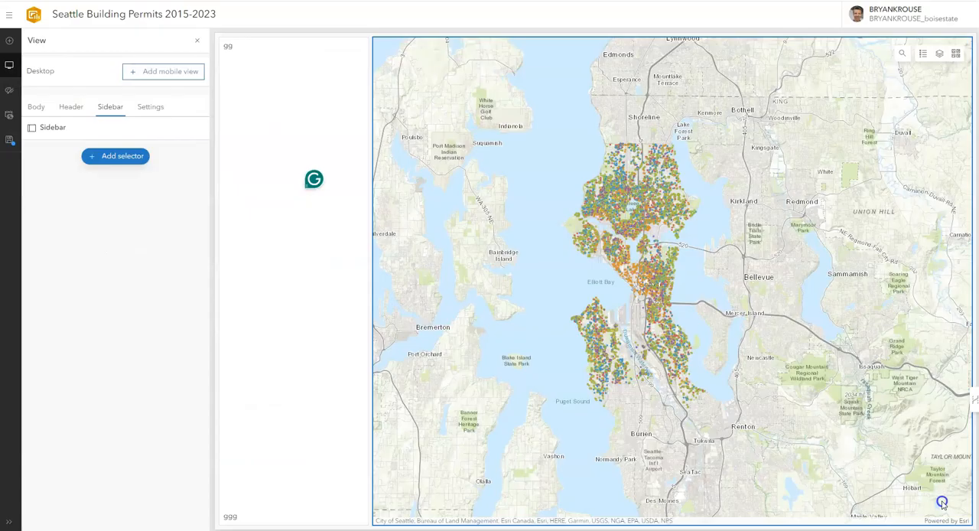
Check the test sidebar's settings without changing them and delete the sidebar from the dashboard
{"action": "left_click", "coordinate": [265, 62]}
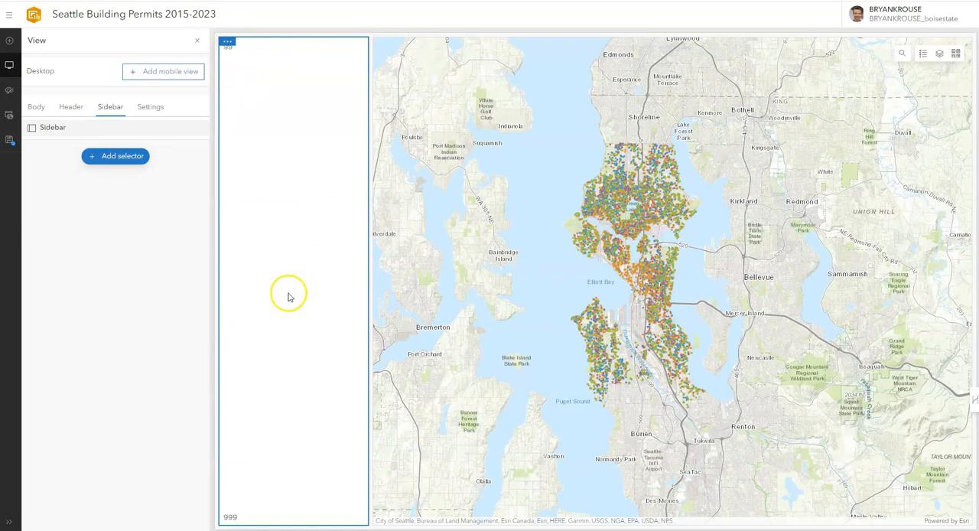
{"action": "mouse_move", "coordinate": [228, 47]}
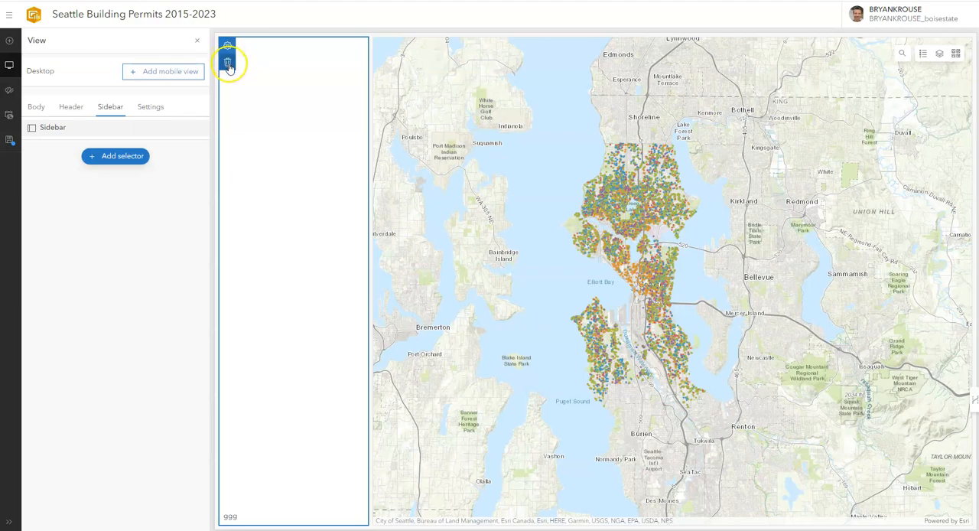
{"action": "left_click", "coordinate": [228, 48]}
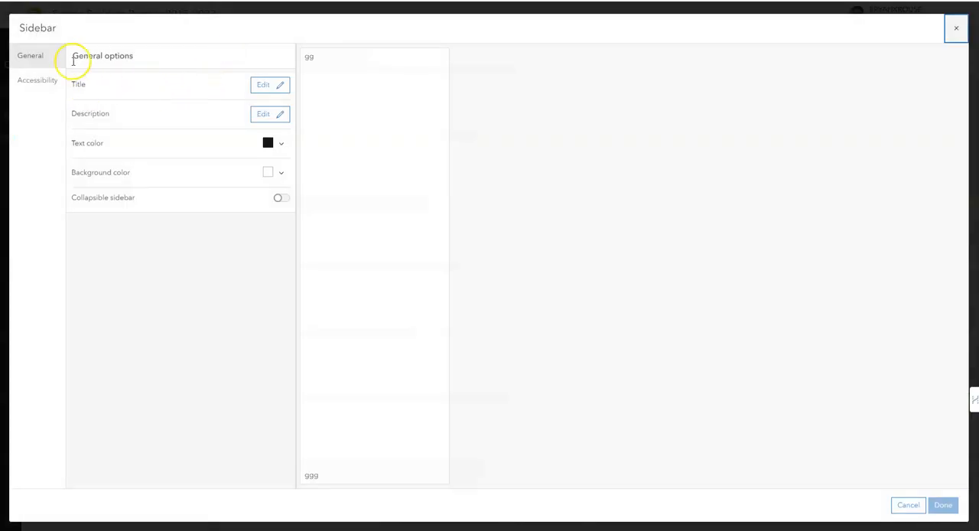
{"action": "left_click", "coordinate": [956, 28]}
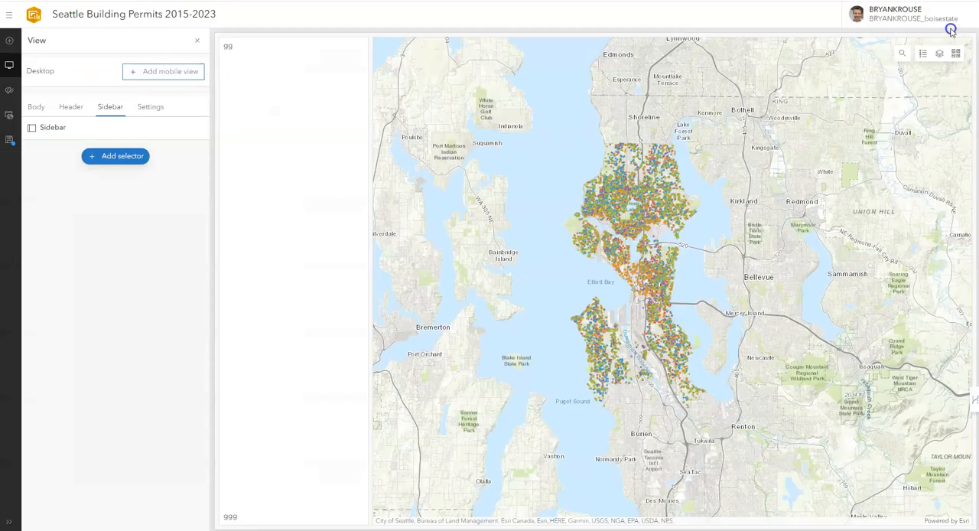
{"action": "left_click", "coordinate": [227, 64]}
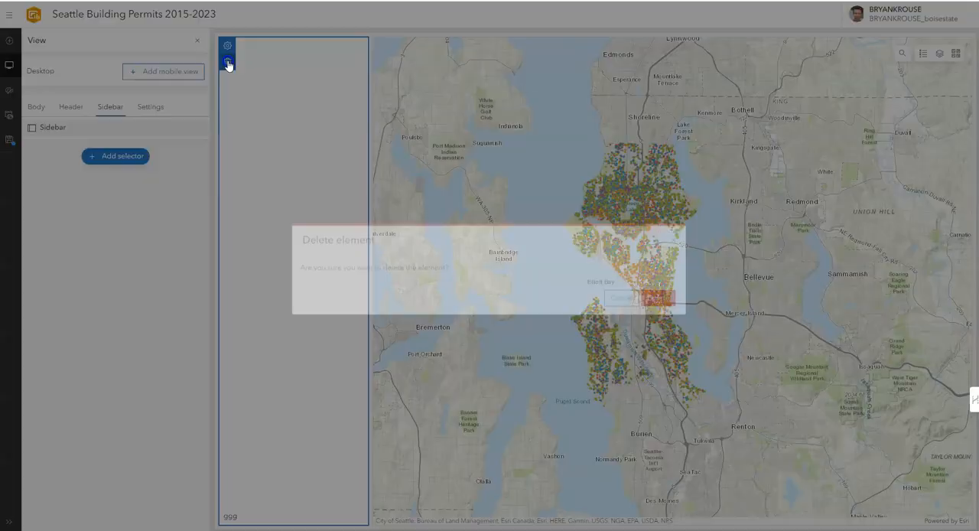
{"action": "left_click", "coordinate": [667, 297]}
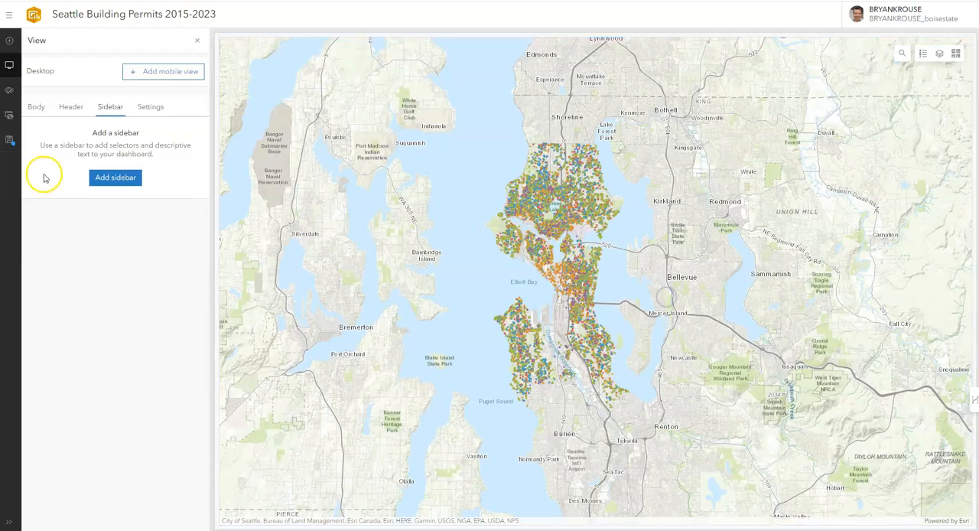
Examine the dashboard's theme options for layout and map colors
{"action": "left_click", "coordinate": [9, 90]}
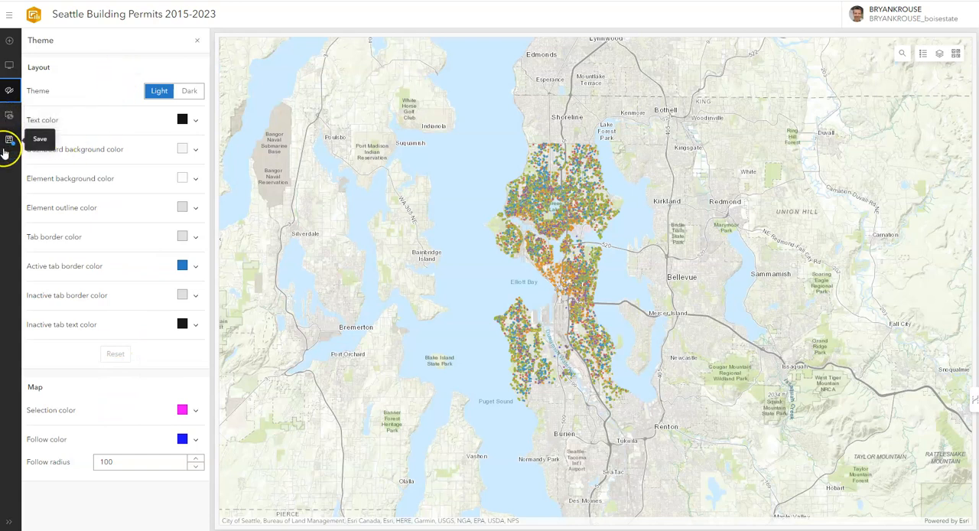
{"action": "left_click", "coordinate": [197, 40]}
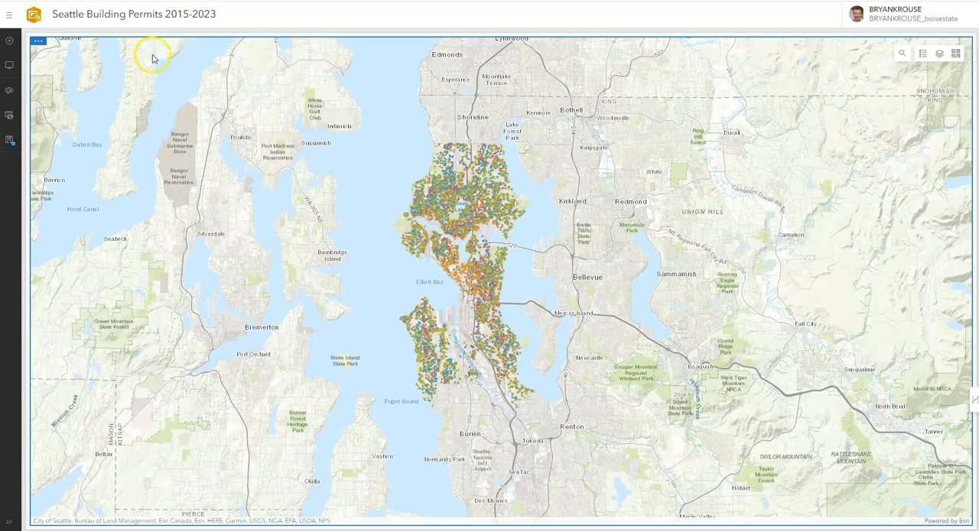
Add a serial chart to the left of the map, based on the Seattle Residential Building Permits 2015-2023 layer
{"action": "left_click", "coordinate": [10, 43]}
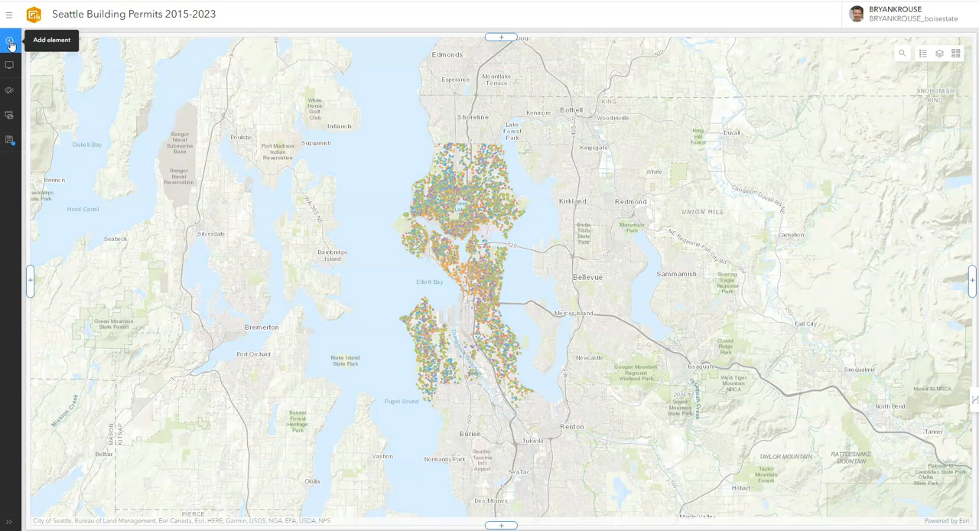
{"action": "mouse_move", "coordinate": [501, 43]}
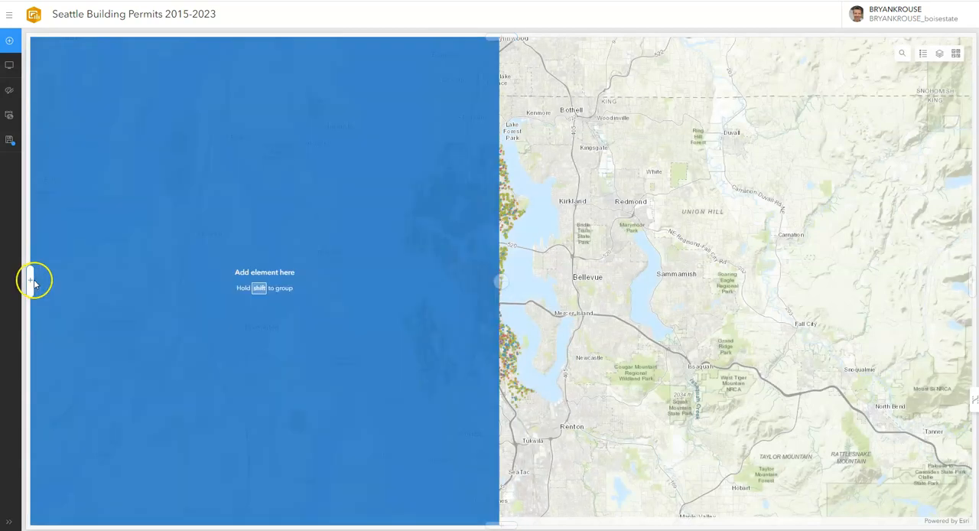
{"action": "left_click", "coordinate": [31, 284]}
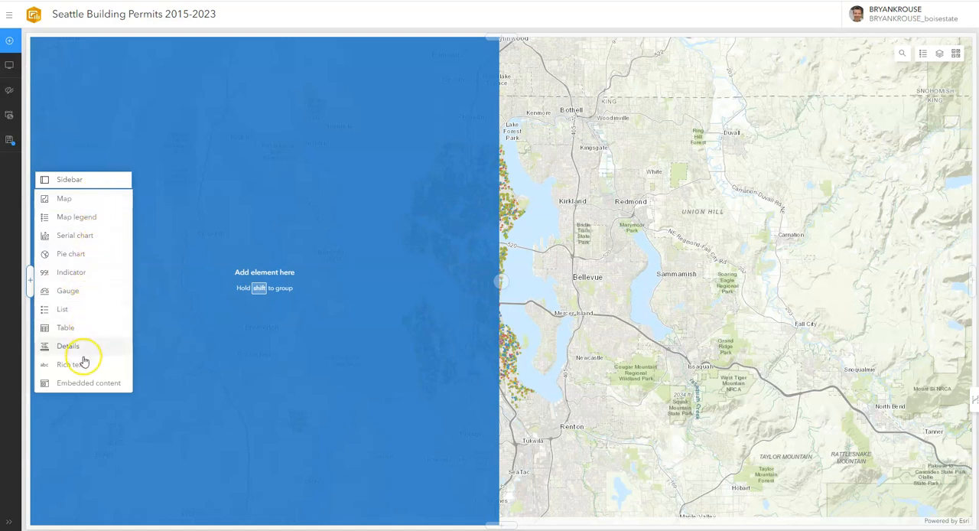
{"action": "left_click", "coordinate": [89, 237]}
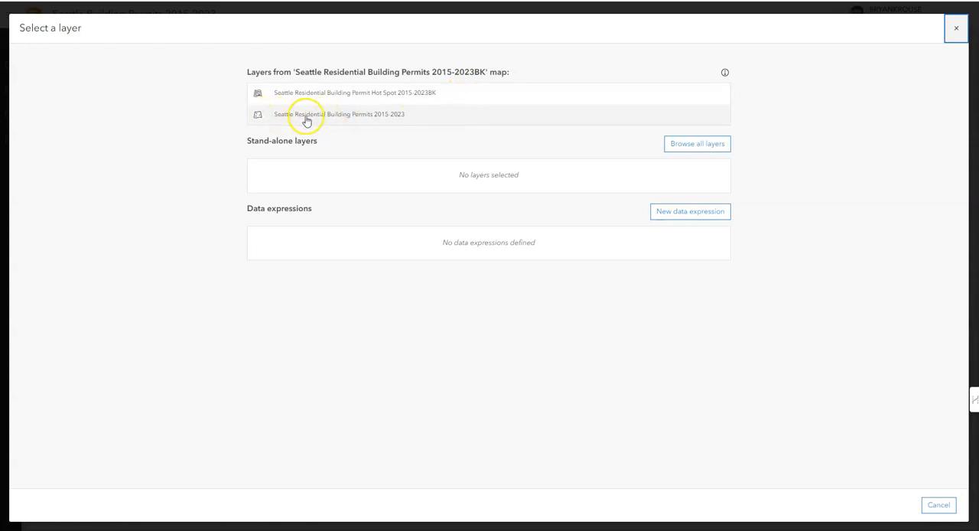
{"action": "left_click", "coordinate": [393, 121]}
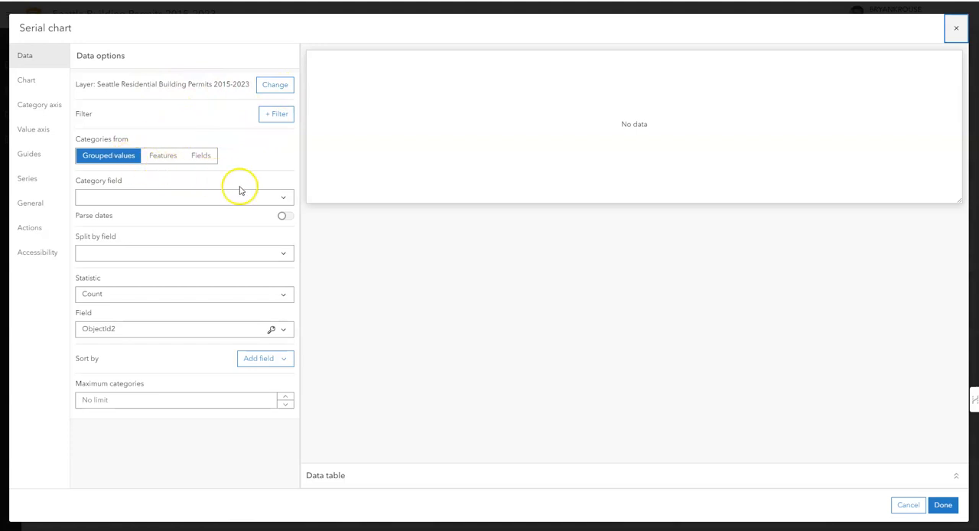
Set the serial chart's category field to YEAR_FINAL, using grouped values
{"action": "left_click", "coordinate": [284, 200]}
{"action": "scroll", "coordinate": [255, 281], "scroll_direction": "down", "scroll_amount": 5}
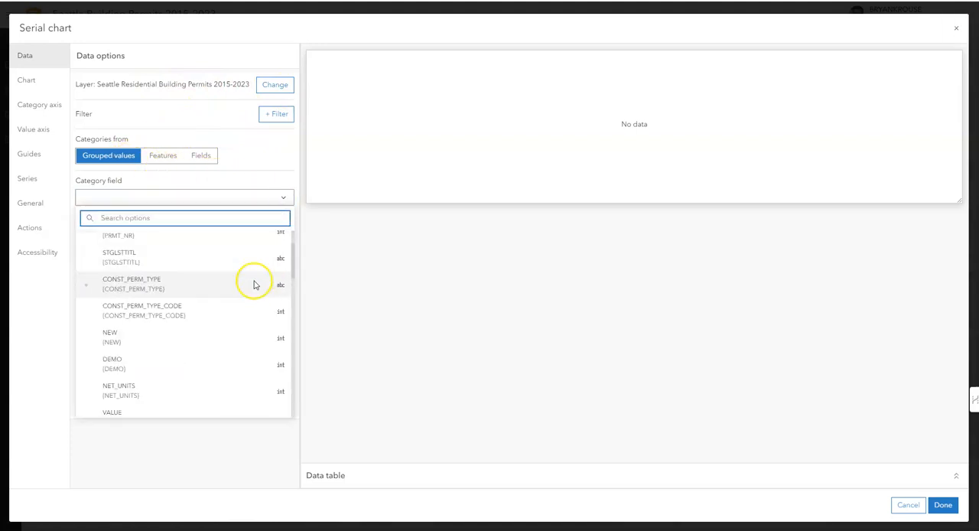
{"action": "scroll", "coordinate": [255, 285], "scroll_direction": "down", "scroll_amount": 1}
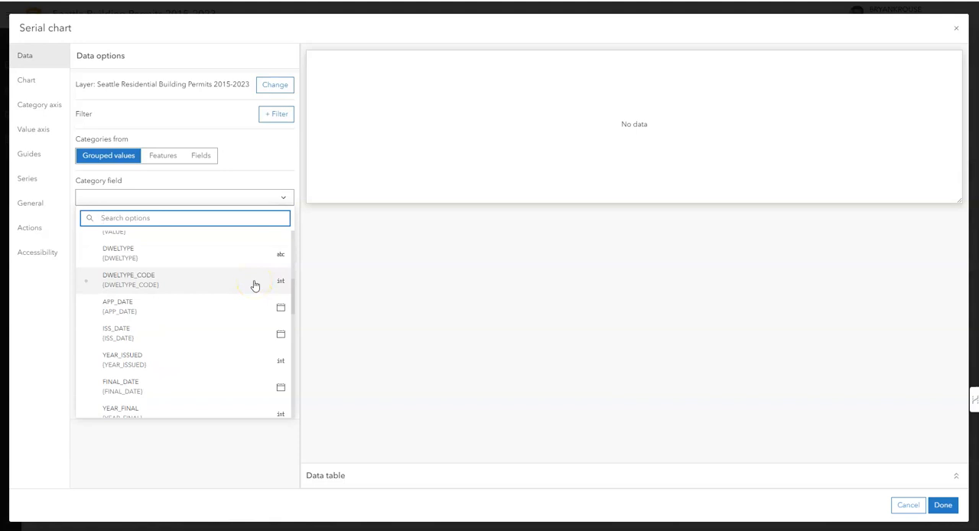
{"action": "scroll", "coordinate": [255, 285], "scroll_direction": "down", "scroll_amount": 2}
{"action": "scroll", "coordinate": [254, 286], "scroll_direction": "down", "scroll_amount": 1}
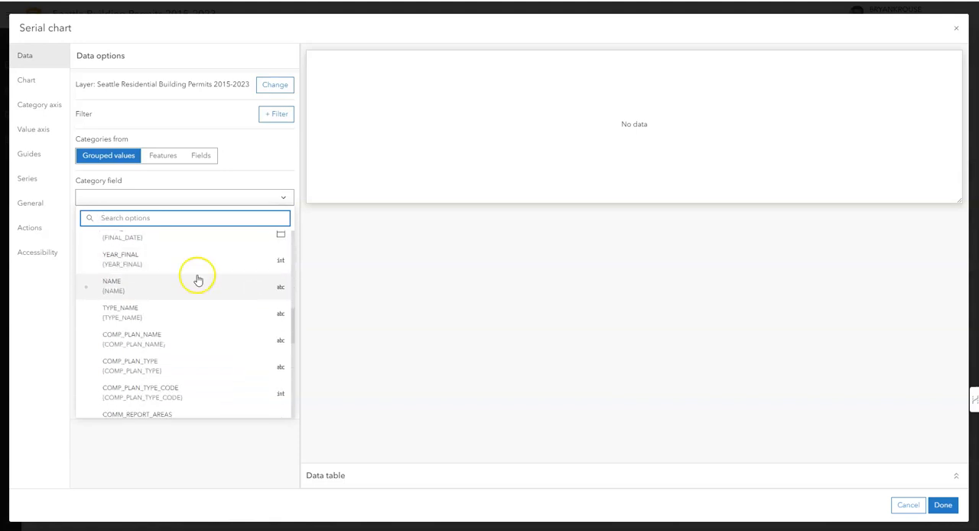
{"action": "left_click", "coordinate": [136, 264]}
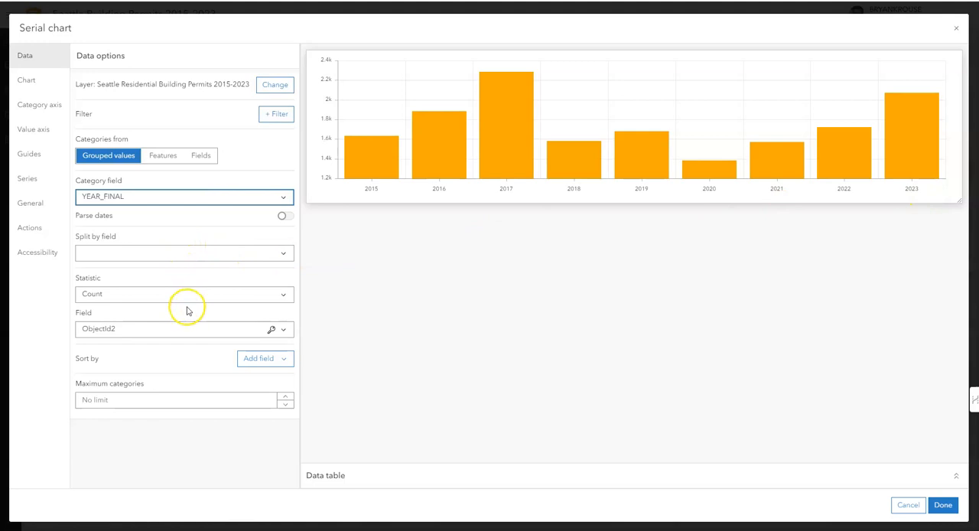
Make the chart show the Sum statistic of the NET_UNITS field for each year
{"action": "left_click", "coordinate": [193, 334]}
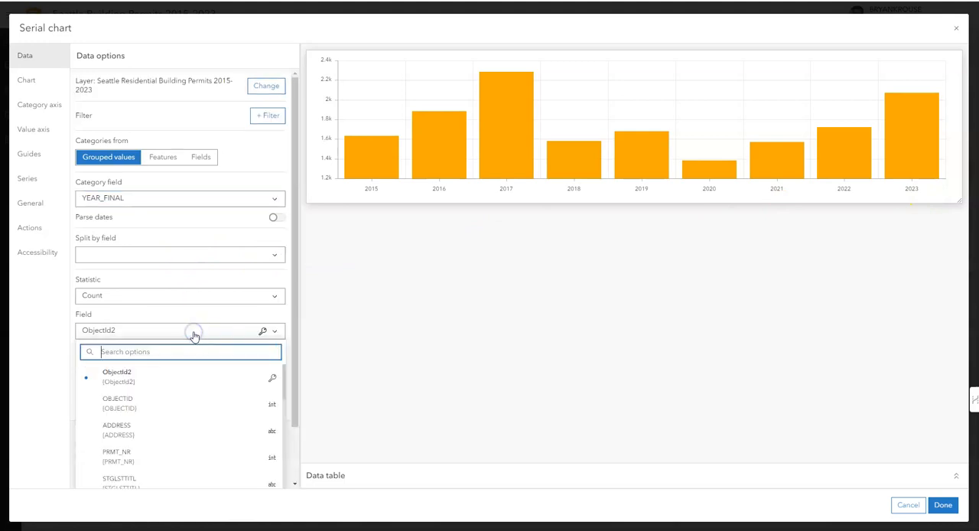
{"action": "scroll", "coordinate": [188, 374], "scroll_direction": "down", "scroll_amount": 5}
{"action": "scroll", "coordinate": [188, 377], "scroll_direction": "down", "scroll_amount": 3}
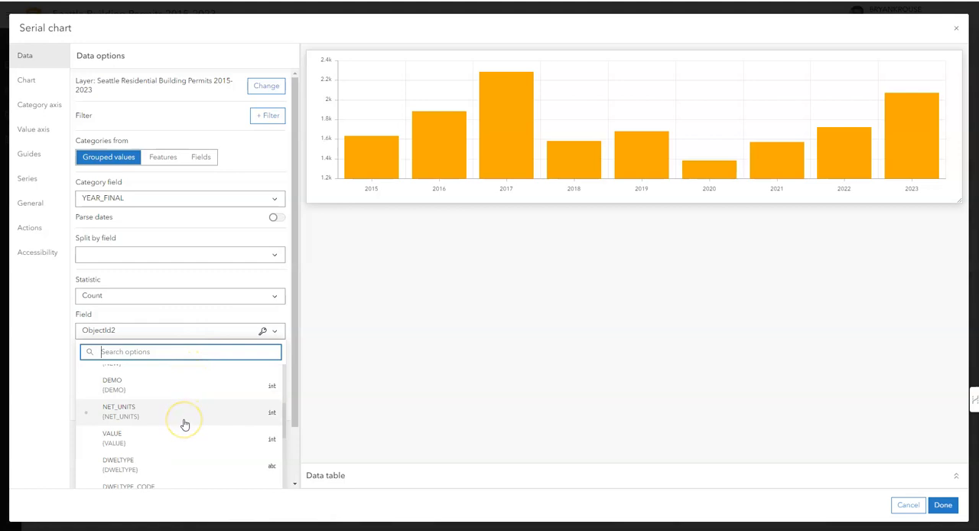
{"action": "scroll", "coordinate": [186, 422], "scroll_direction": "up", "scroll_amount": 3}
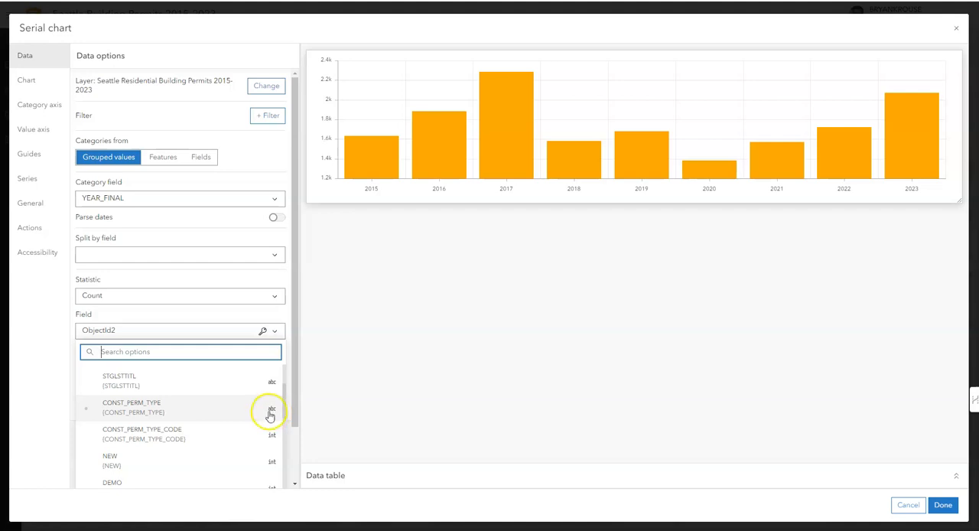
{"action": "scroll", "coordinate": [267, 408], "scroll_direction": "down", "scroll_amount": 1}
{"action": "scroll", "coordinate": [244, 416], "scroll_direction": "down", "scroll_amount": 2}
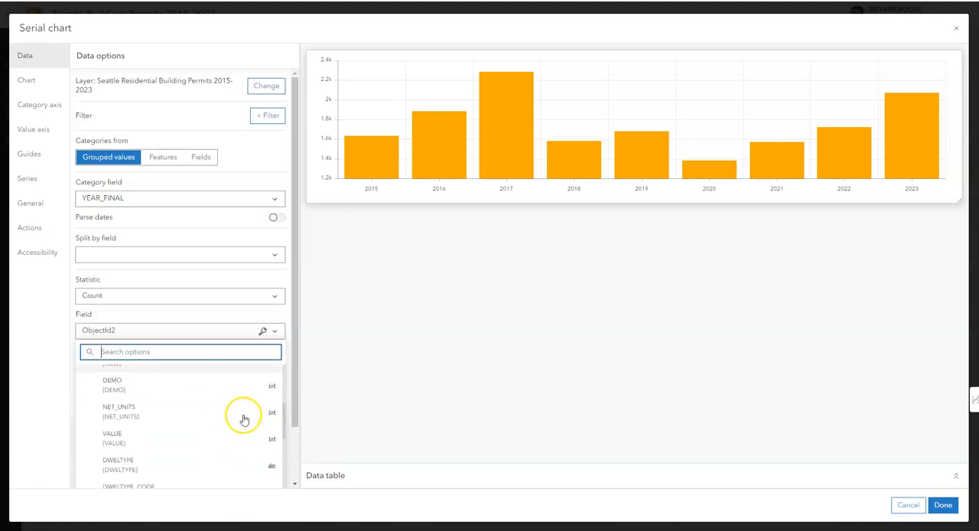
{"action": "left_click", "coordinate": [175, 418]}
{"action": "left_click", "coordinate": [284, 296]}
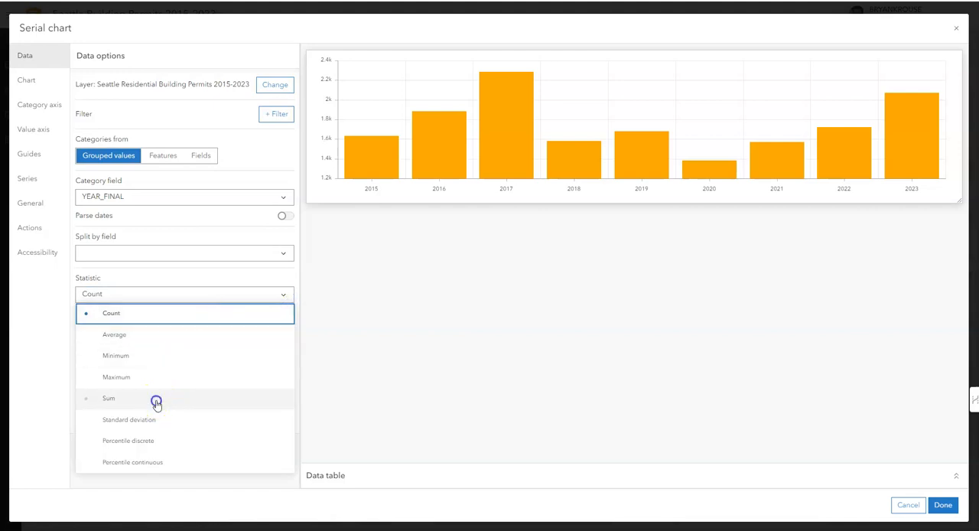
{"action": "left_click", "coordinate": [157, 400]}
{"action": "mouse_move", "coordinate": [370, 182]}
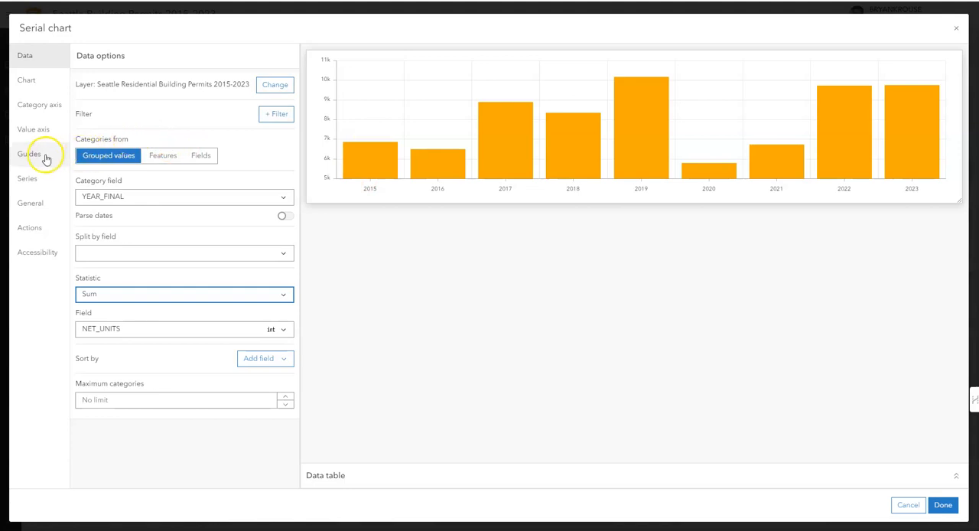
Try the Line type for the chart's series and return it to Column
{"action": "left_click", "coordinate": [36, 177]}
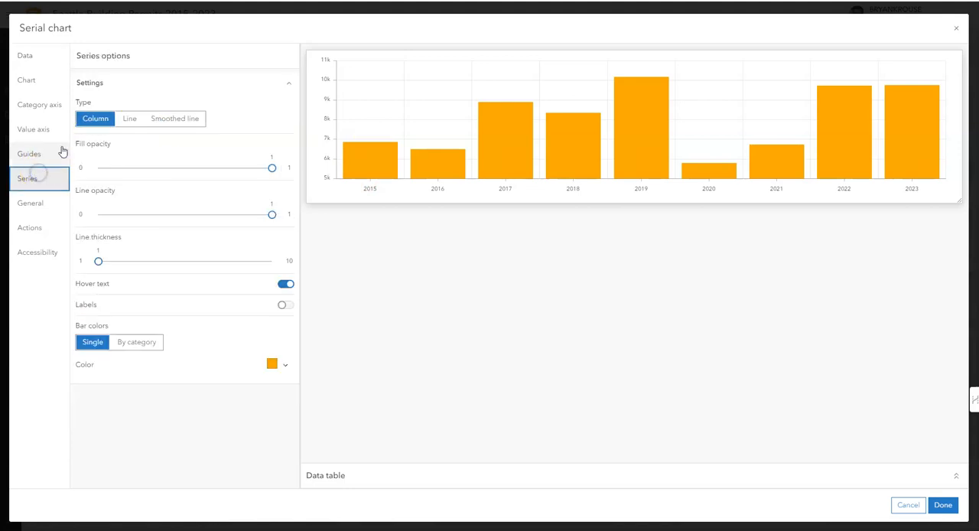
{"action": "left_click", "coordinate": [135, 120]}
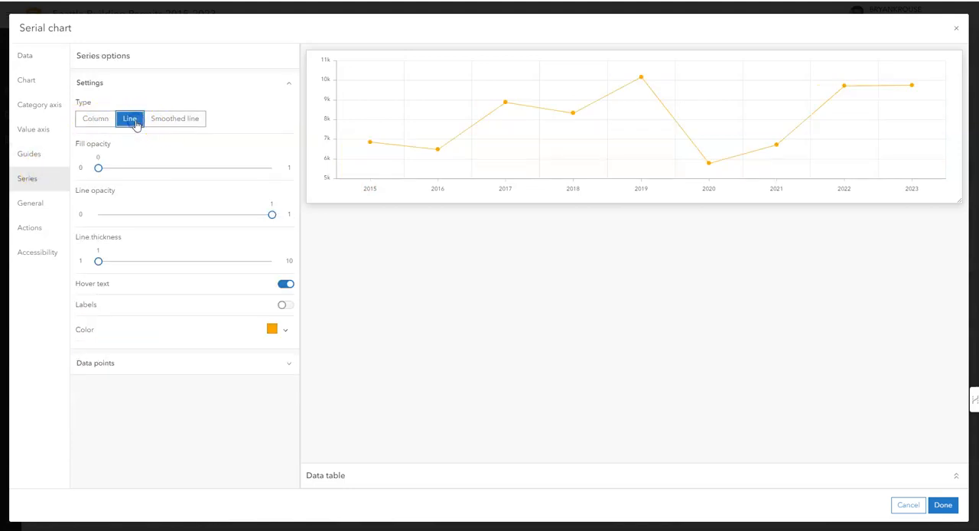
{"action": "left_click", "coordinate": [94, 120]}
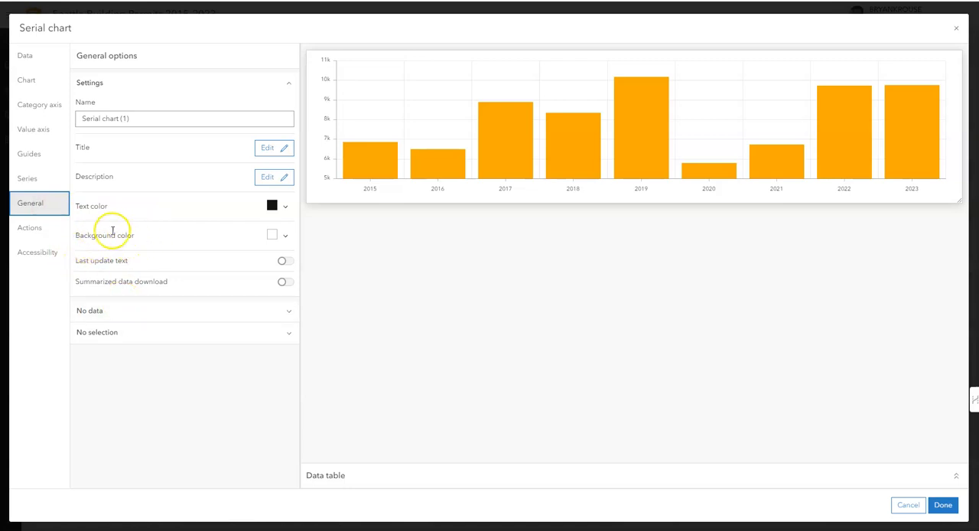
Add a filter action so that selecting a year in the chart filters the map's Seattle Residential Building Permits 2015-2023 layer
{"action": "left_click", "coordinate": [34, 235]}
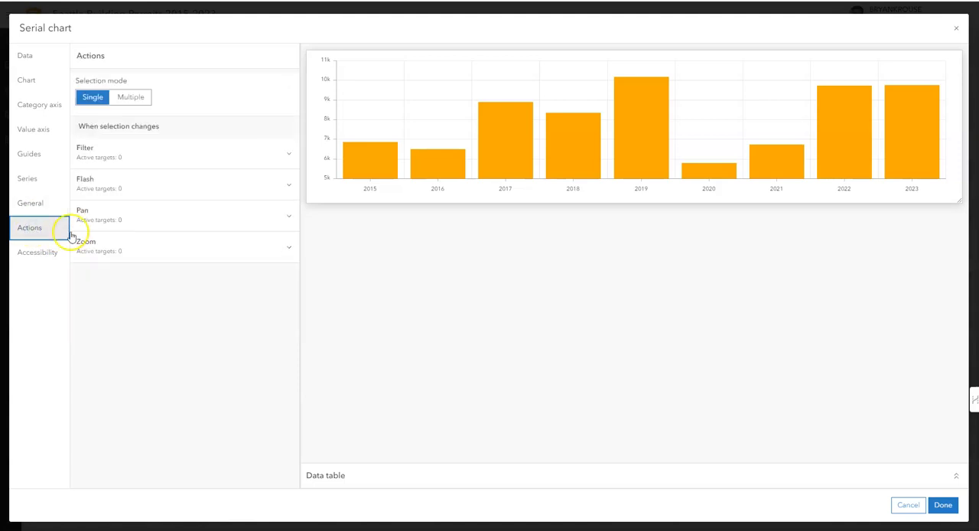
{"action": "left_click", "coordinate": [188, 156]}
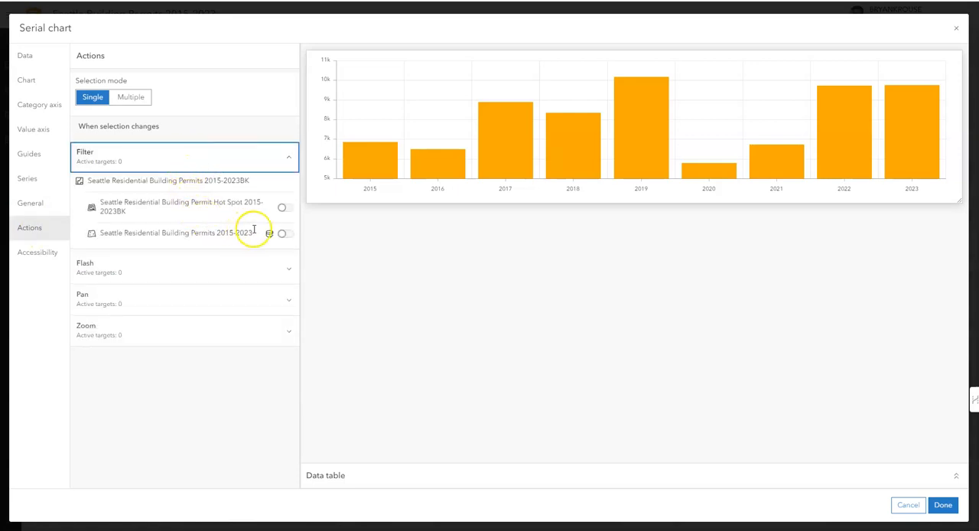
{"action": "left_click", "coordinate": [286, 236]}
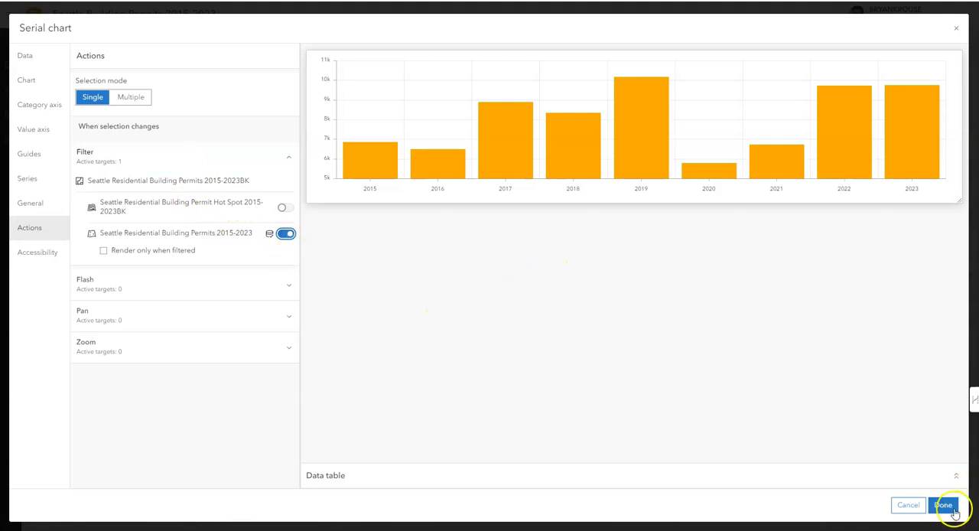
{"action": "left_click", "coordinate": [947, 507]}
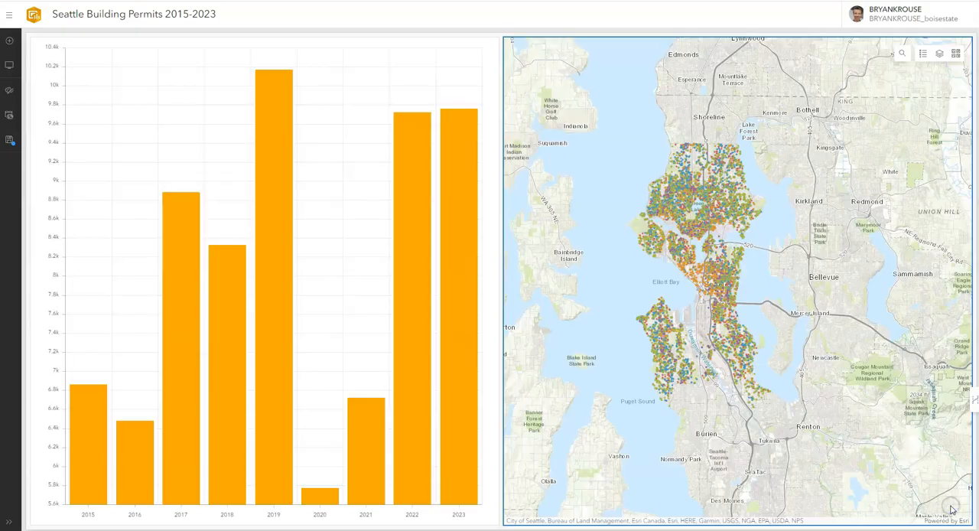
Test the chart's filter action on the map with the 2023, 2022 and 2021 bars, and clear the selection
{"action": "left_click", "coordinate": [466, 364]}
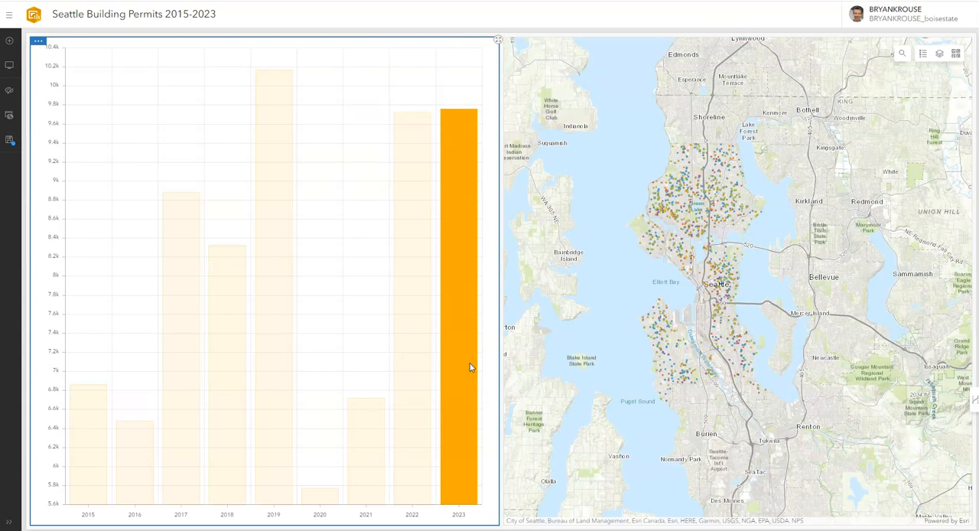
{"action": "left_click", "coordinate": [416, 356]}
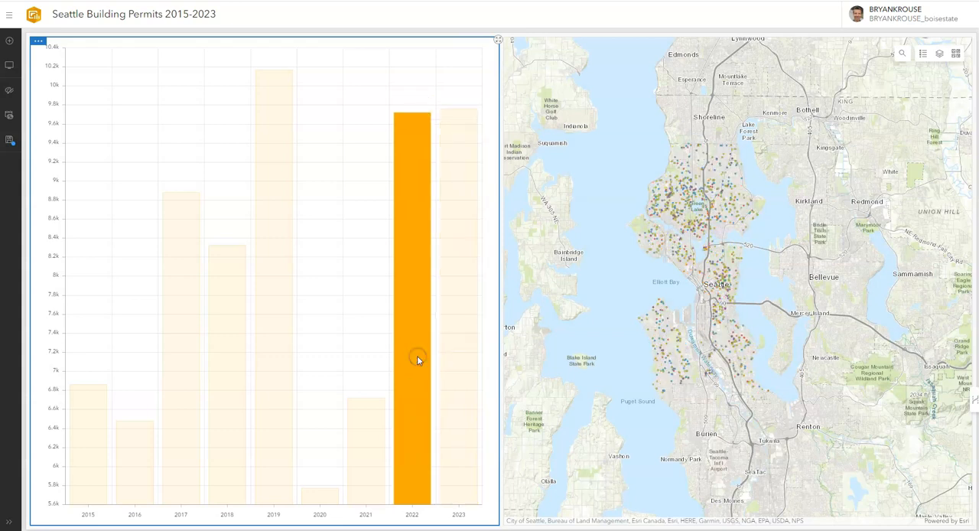
{"action": "left_click", "coordinate": [364, 448]}
{"action": "left_click", "coordinate": [358, 186]}
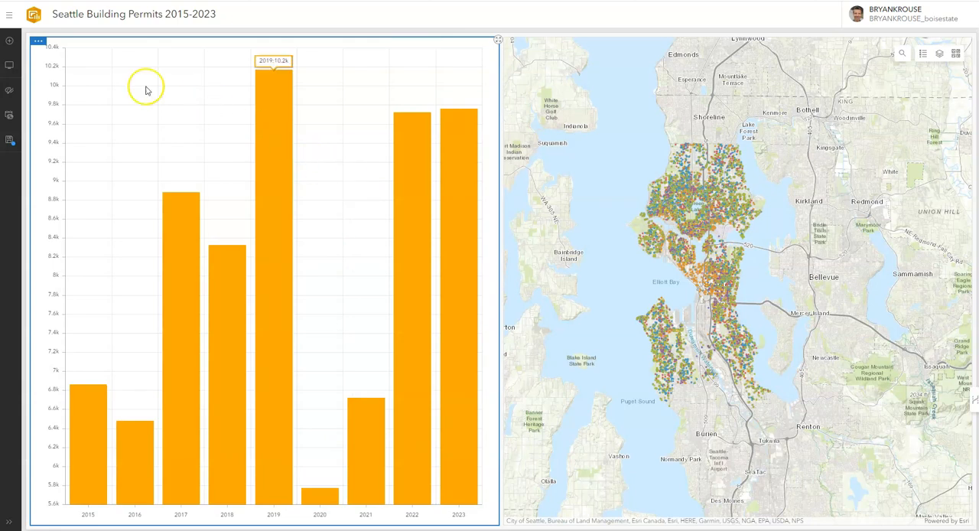
Reopen the serial chart's configuration and title its value axis "Housing Units"
{"action": "left_click", "coordinate": [38, 41]}
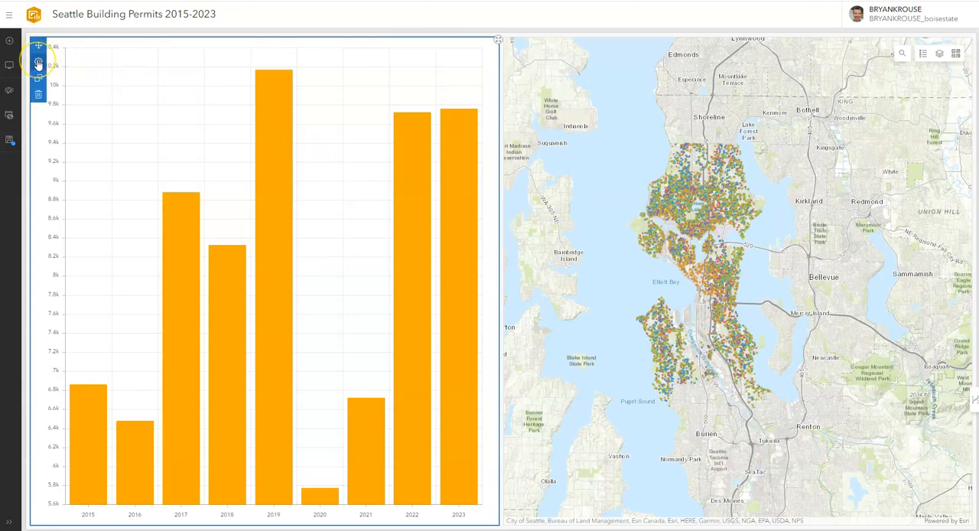
{"action": "left_click", "coordinate": [39, 64]}
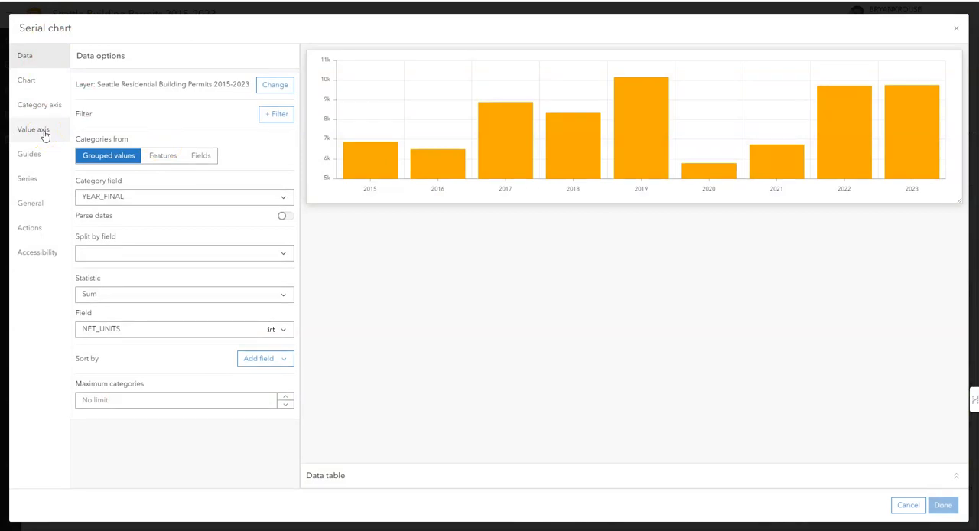
{"action": "left_click", "coordinate": [44, 133]}
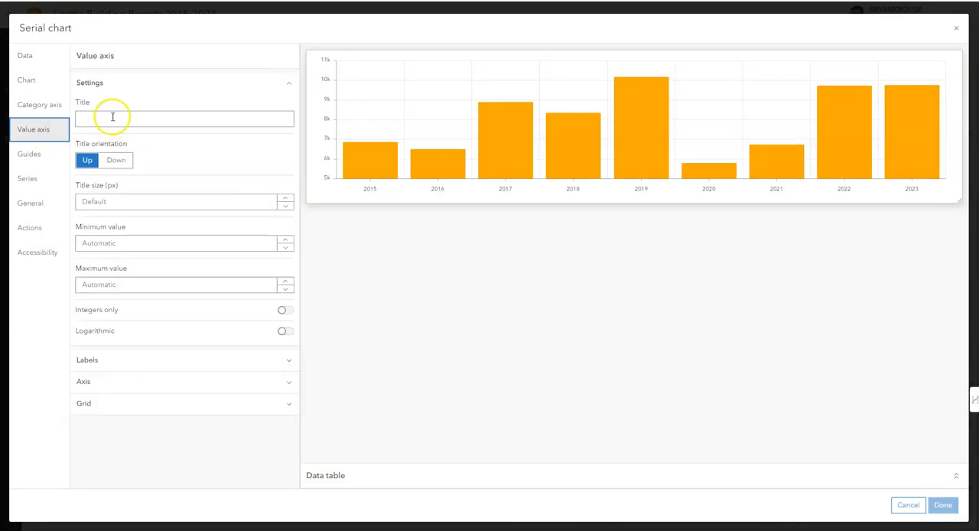
{"action": "left_click", "coordinate": [111, 116]}
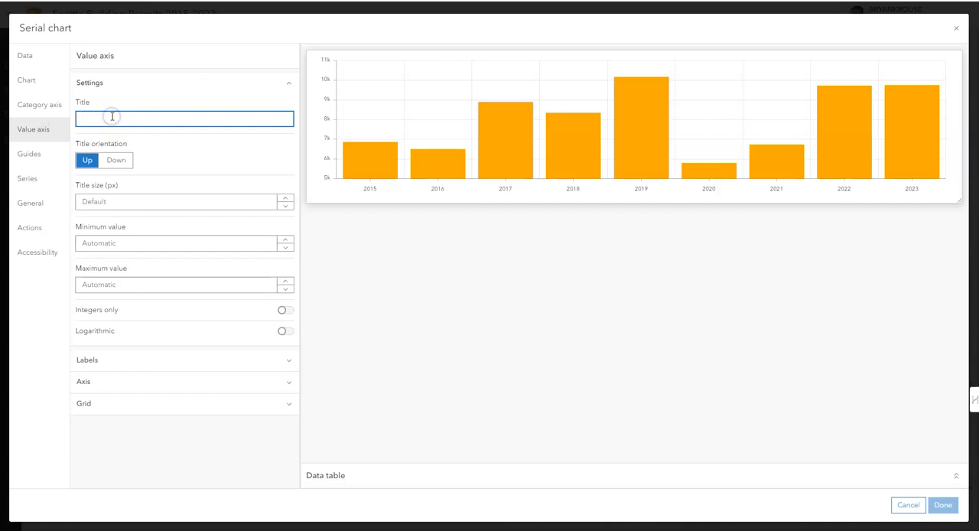
{"action": "type", "text": "Housing Units"}
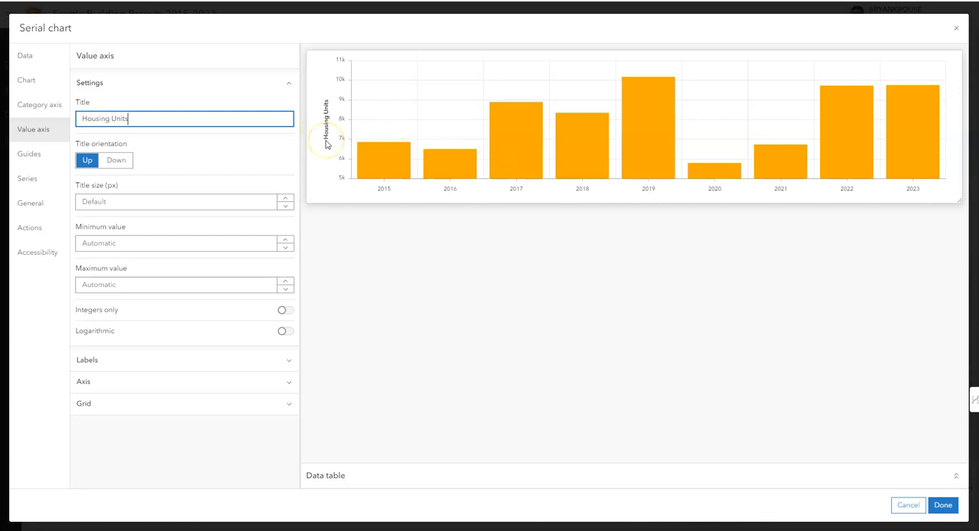
Give the serial chart the title "Housing Units by Year"
{"action": "left_click", "coordinate": [29, 202]}
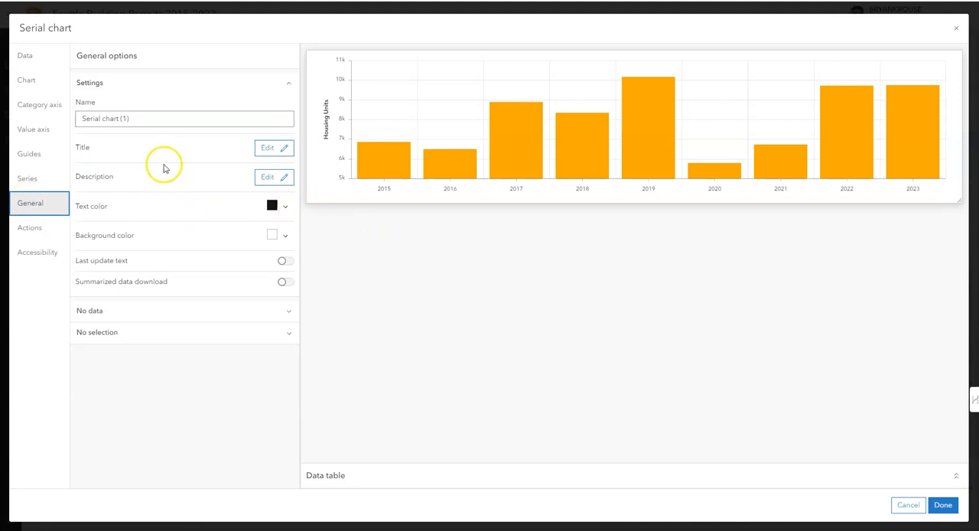
{"action": "left_click", "coordinate": [262, 150]}
{"action": "left_click", "coordinate": [179, 263]}
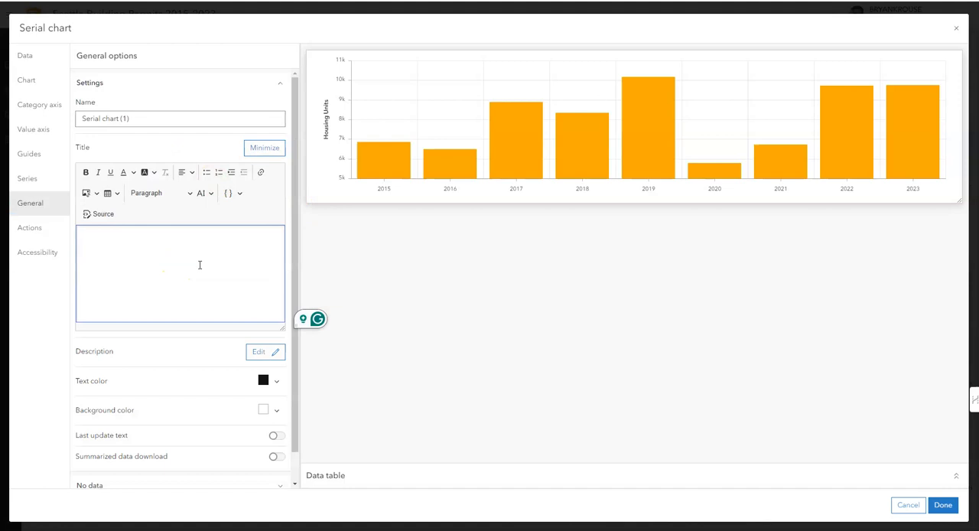
{"action": "type", "text": "Housing Units by Year"}
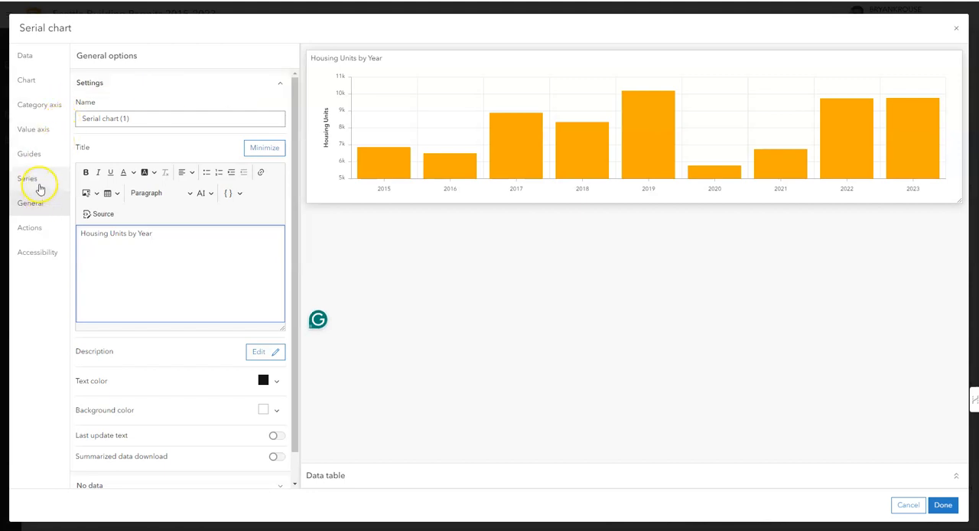
Change the bar color of the chart's series to blue 127cc4 and apply the chart's configuration
{"action": "left_click", "coordinate": [38, 84]}
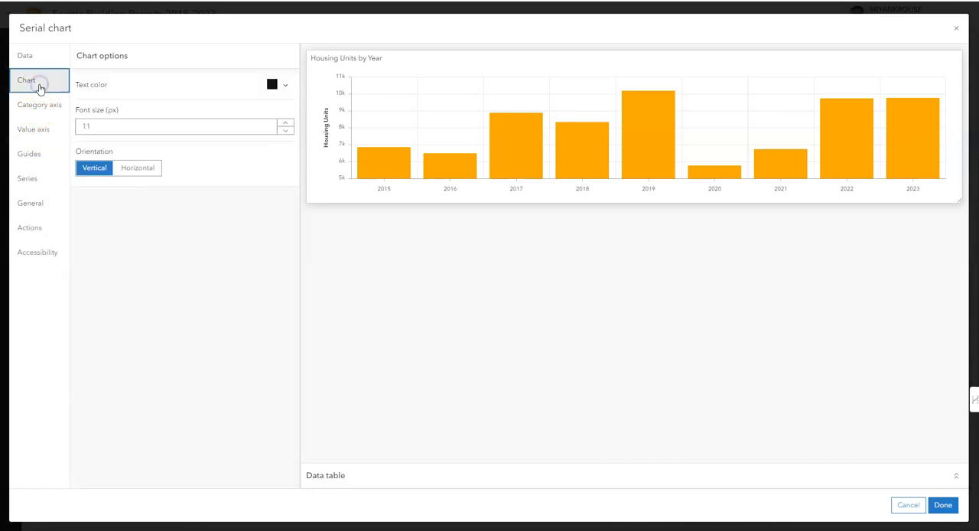
{"action": "left_click", "coordinate": [25, 56]}
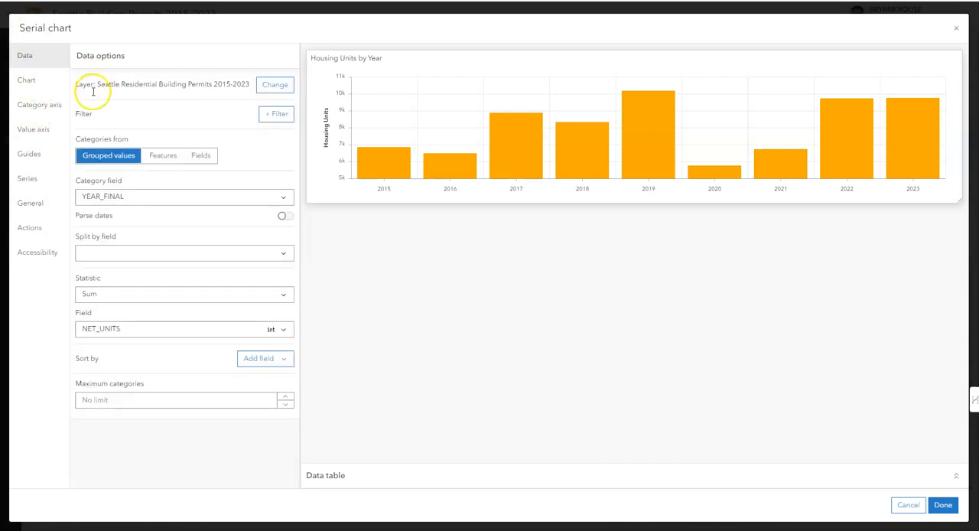
{"action": "left_click", "coordinate": [39, 182]}
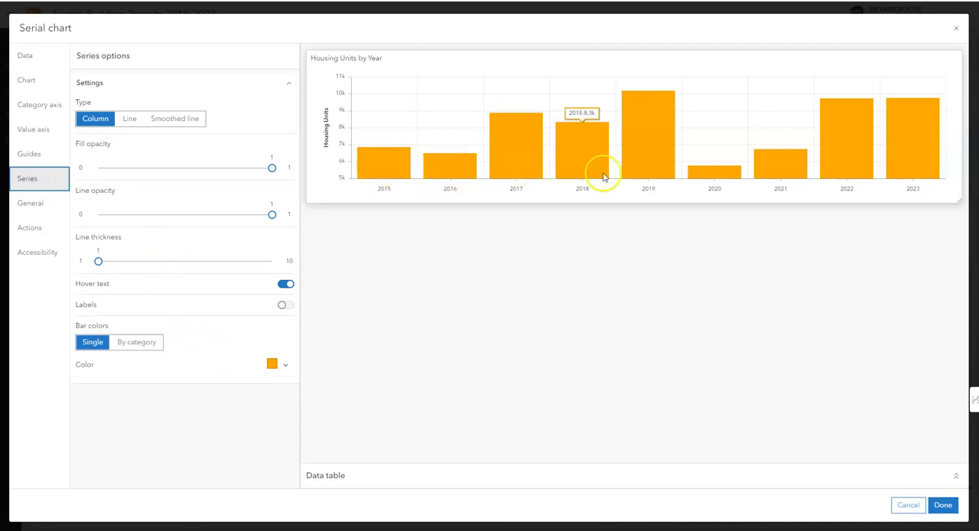
{"action": "left_click", "coordinate": [287, 364]}
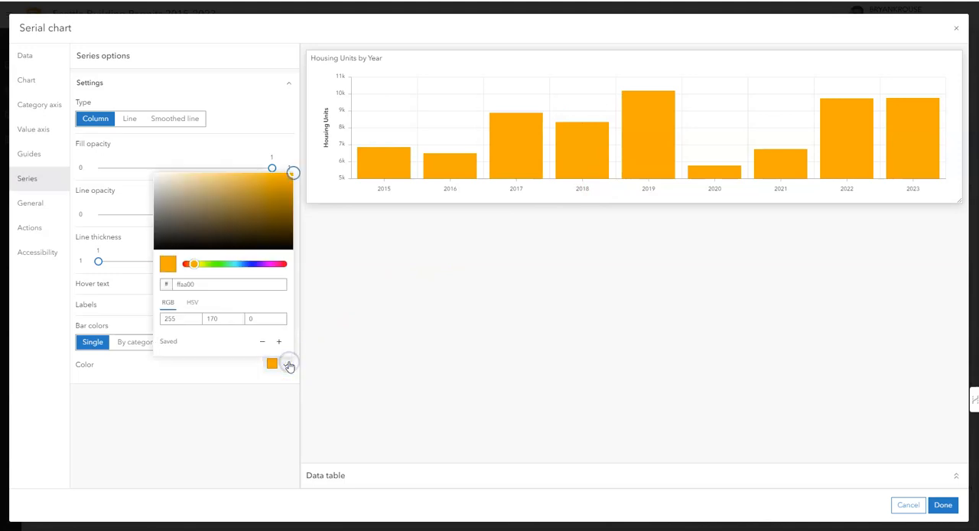
{"action": "left_click", "coordinate": [253, 264]}
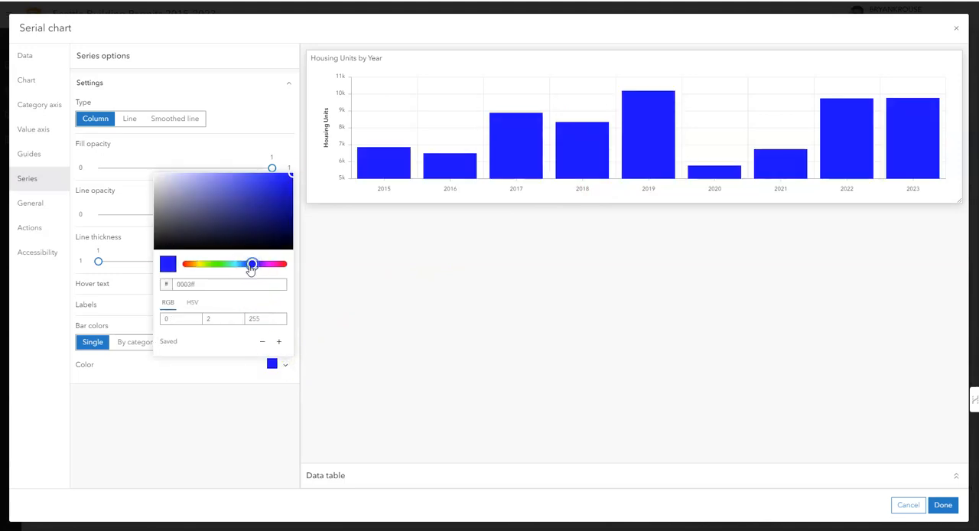
{"action": "left_click_drag", "start_coordinate": [249, 268], "coordinate": [241, 265]}
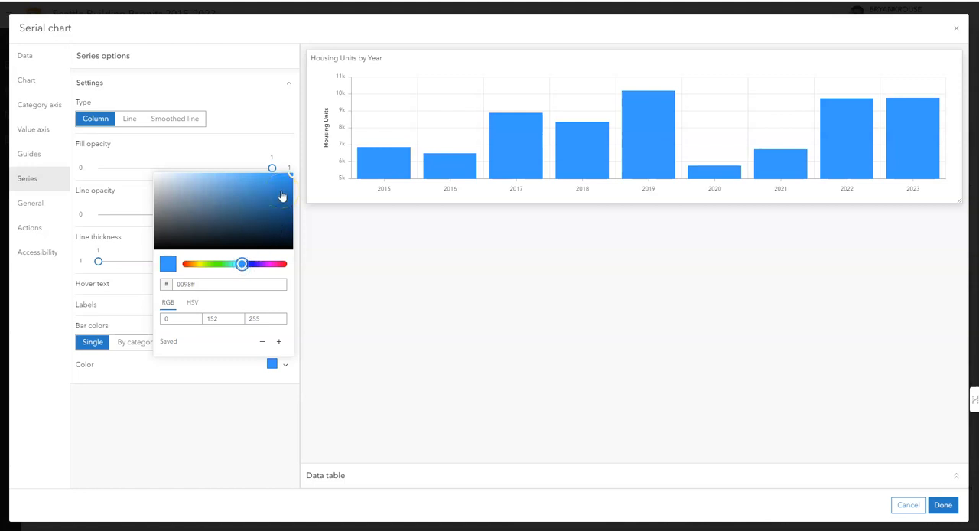
{"action": "left_click", "coordinate": [282, 195]}
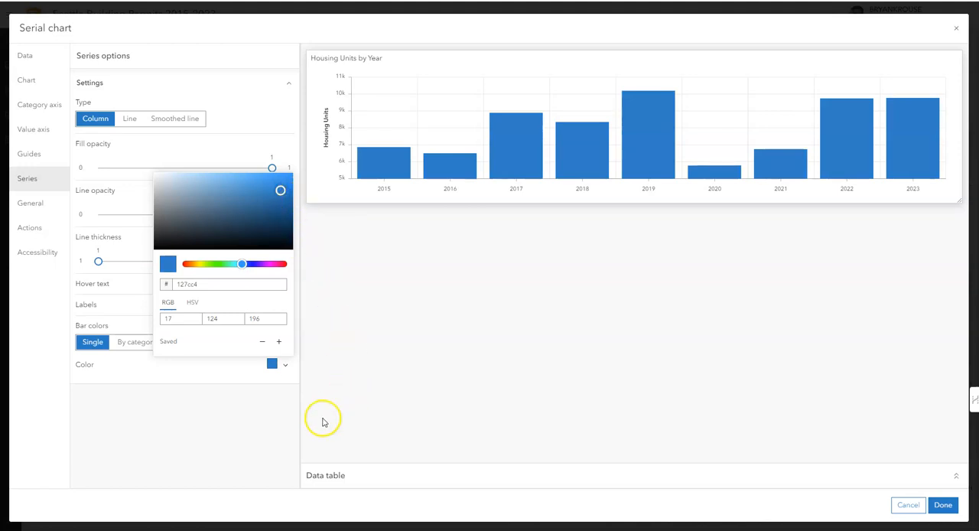
{"action": "left_click", "coordinate": [250, 421]}
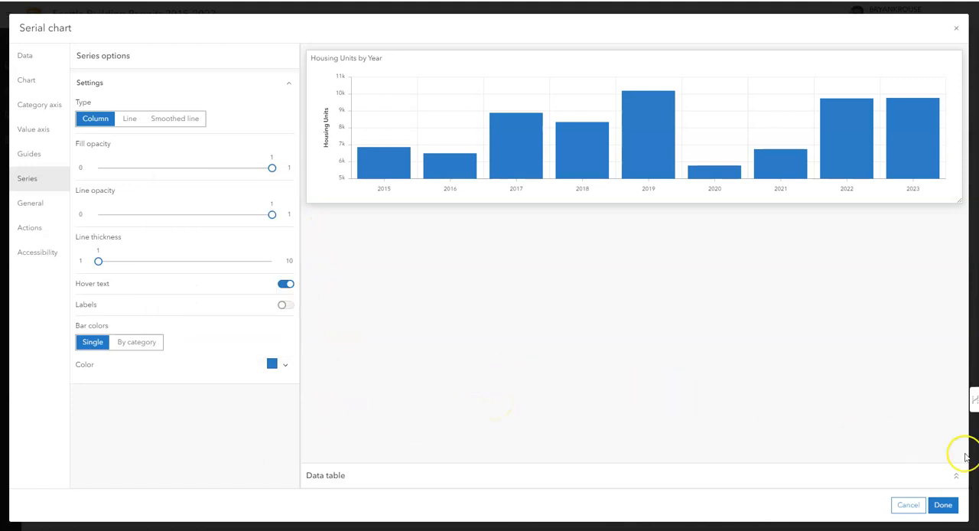
{"action": "mouse_move", "coordinate": [436, 161]}
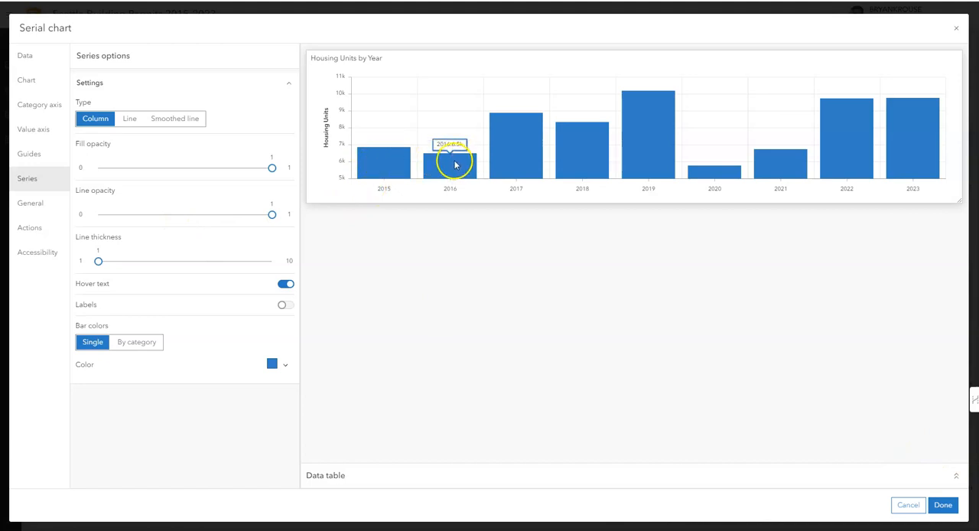
{"action": "mouse_move", "coordinate": [508, 161]}
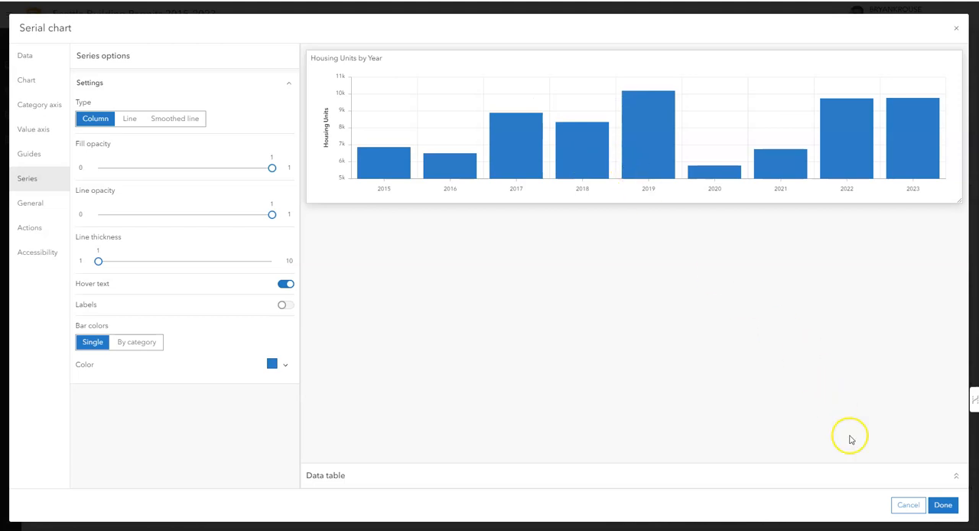
{"action": "left_click", "coordinate": [945, 507]}
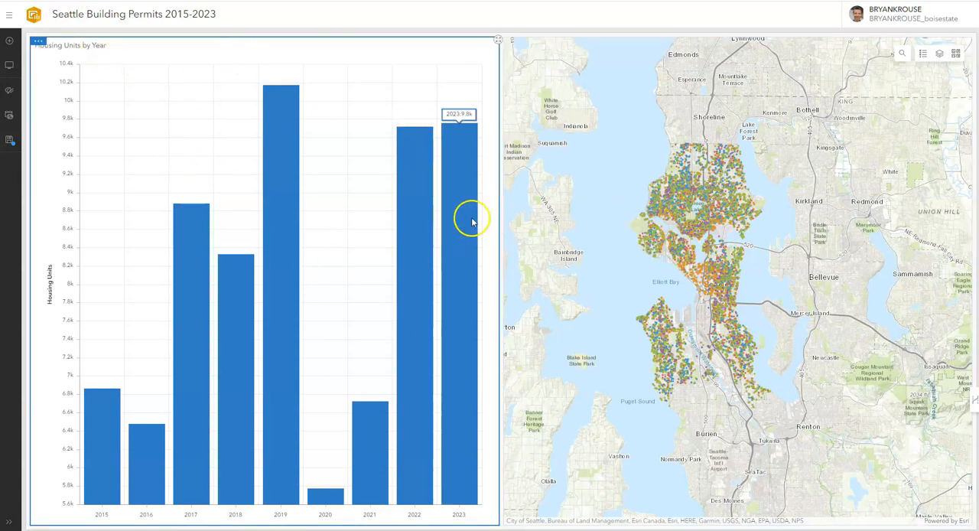
Move the serial chart below the map across the full width, and enlarge the map to about two thirds of the height
{"action": "left_click", "coordinate": [38, 41]}
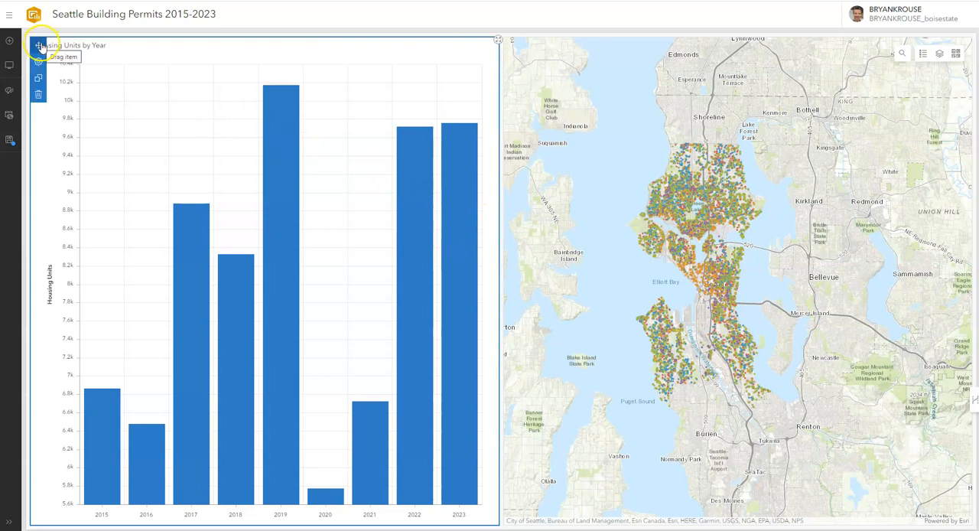
{"action": "left_click_drag", "start_coordinate": [46, 48], "coordinate": [501, 524]}
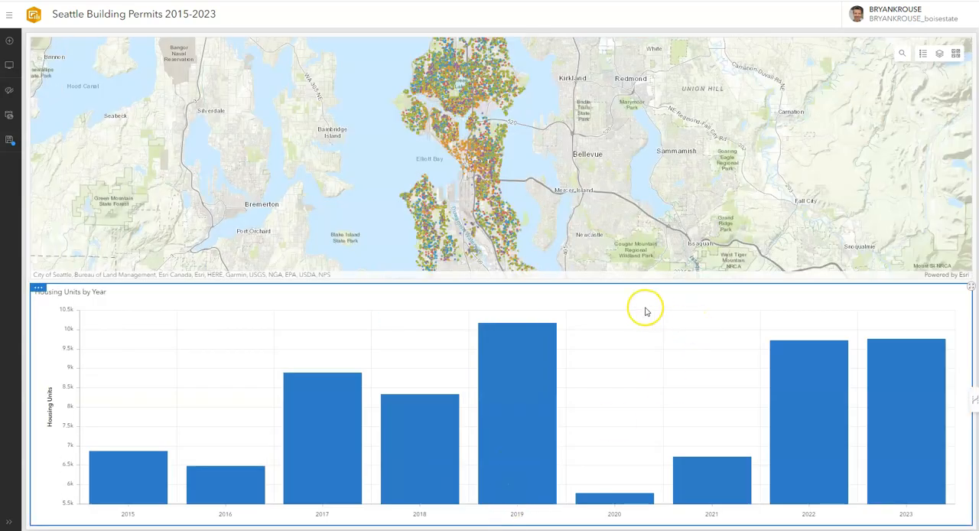
{"action": "mouse_move", "coordinate": [573, 280]}
{"action": "left_click_drag", "start_coordinate": [572, 282], "coordinate": [578, 366]}
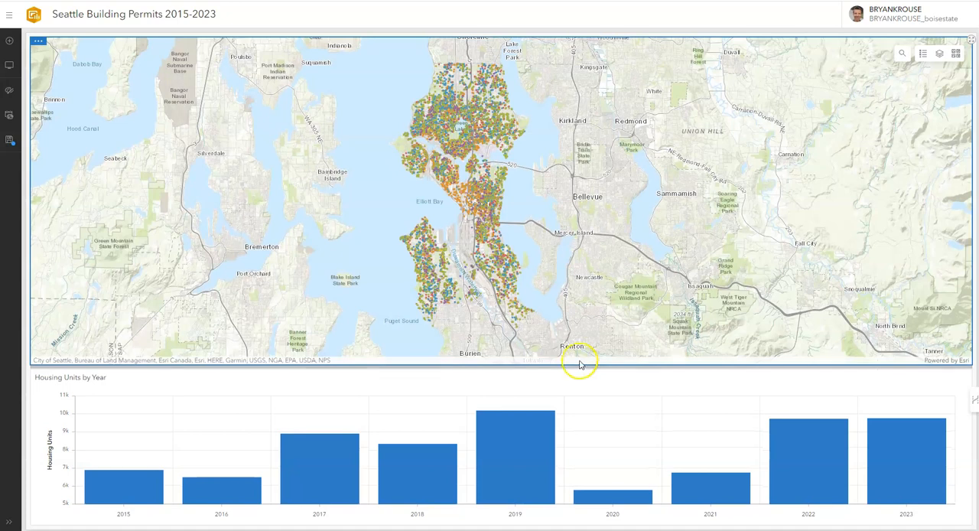
Check the map filtering in the new layout with the 2019, 2018 and 2017 bars, and clear the selection
{"action": "left_click", "coordinate": [520, 449]}
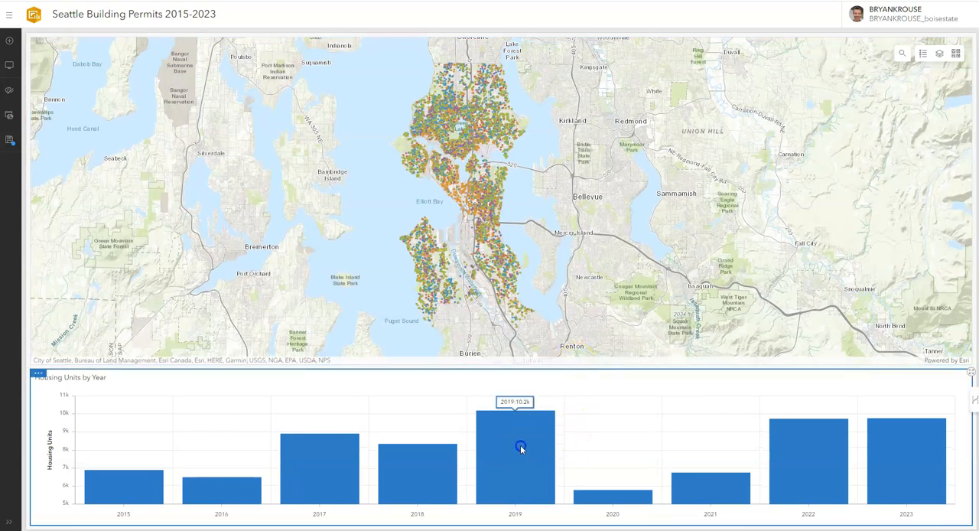
{"action": "left_click", "coordinate": [426, 478]}
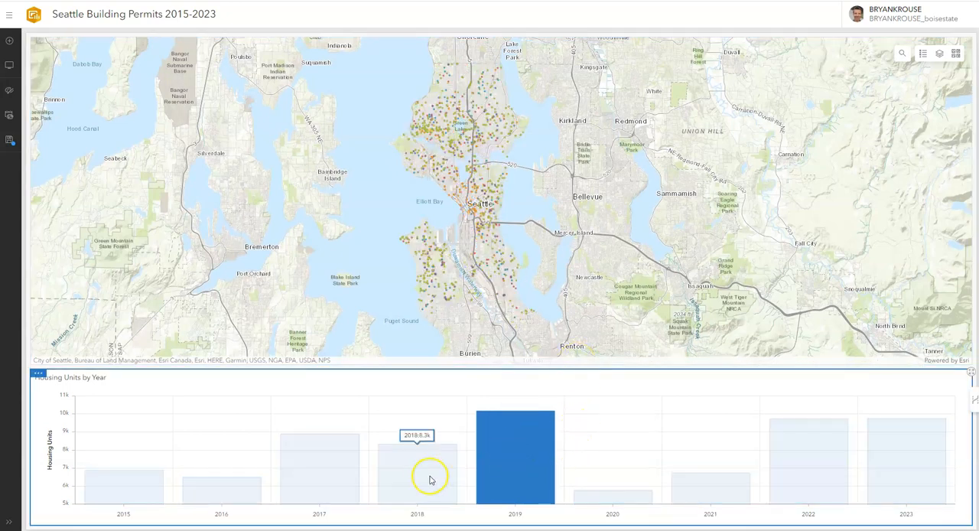
{"action": "left_click", "coordinate": [332, 467]}
{"action": "left_click", "coordinate": [196, 402]}
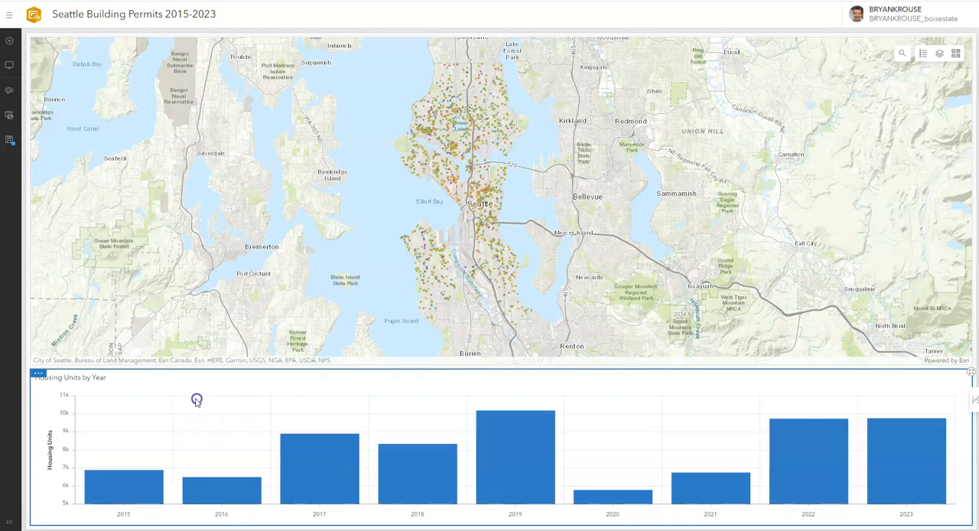
{"action": "left_click", "coordinate": [192, 396]}
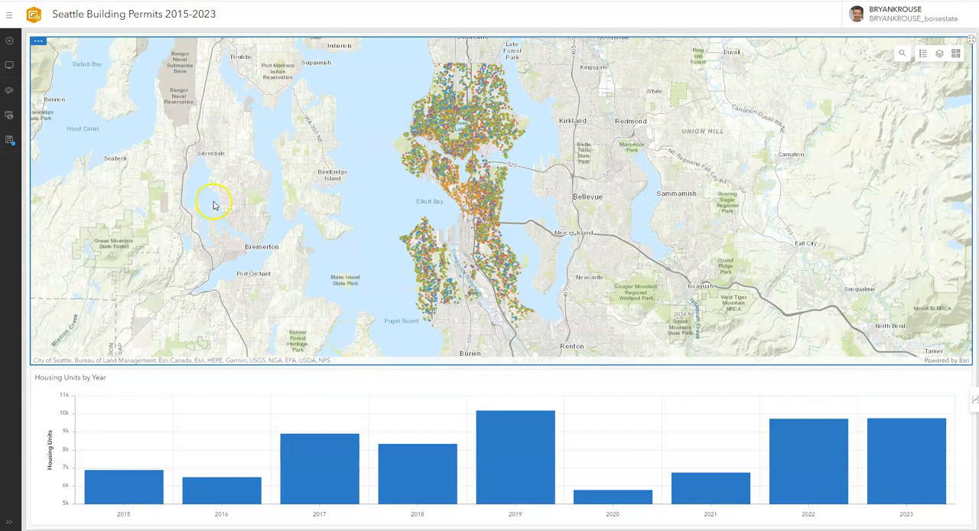
Add a serial chart along the left side of the dashboard layout, based on the Seattle Residential Building Permits 2015-2023 layer
{"action": "left_click", "coordinate": [9, 44]}
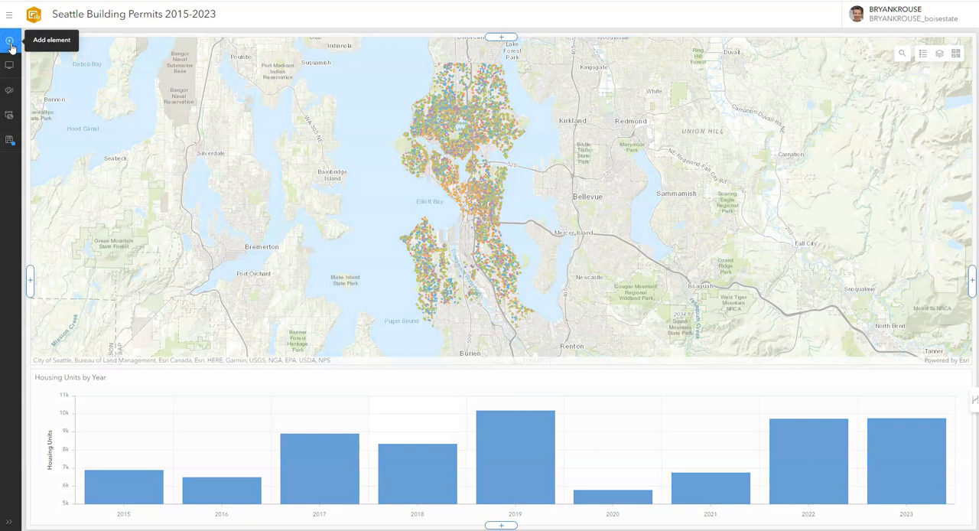
{"action": "left_click_drag", "start_coordinate": [11, 47], "coordinate": [29, 275]}
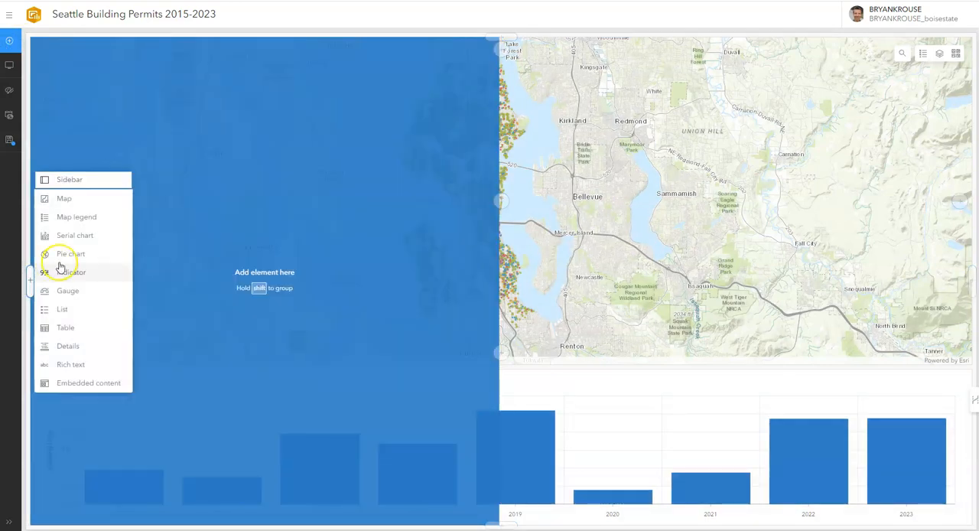
{"action": "left_click", "coordinate": [97, 238]}
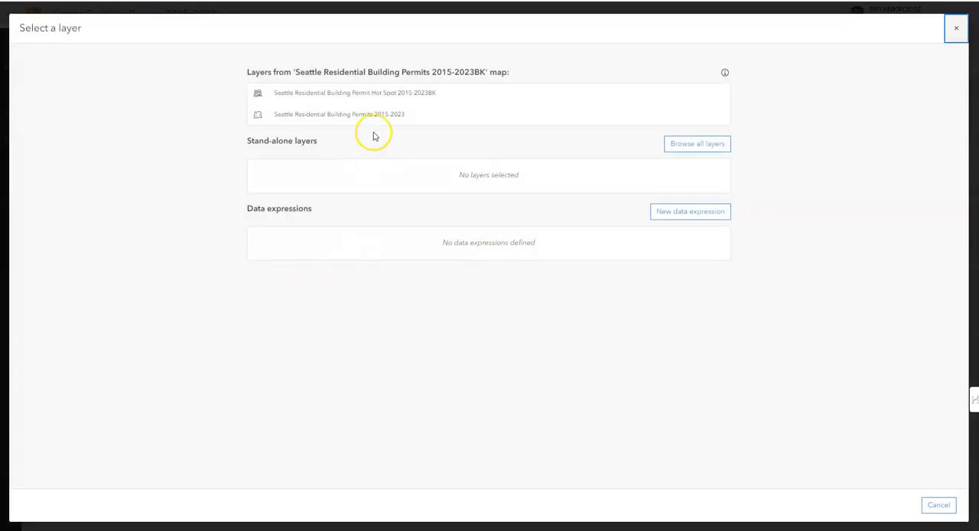
{"action": "left_click", "coordinate": [374, 128]}
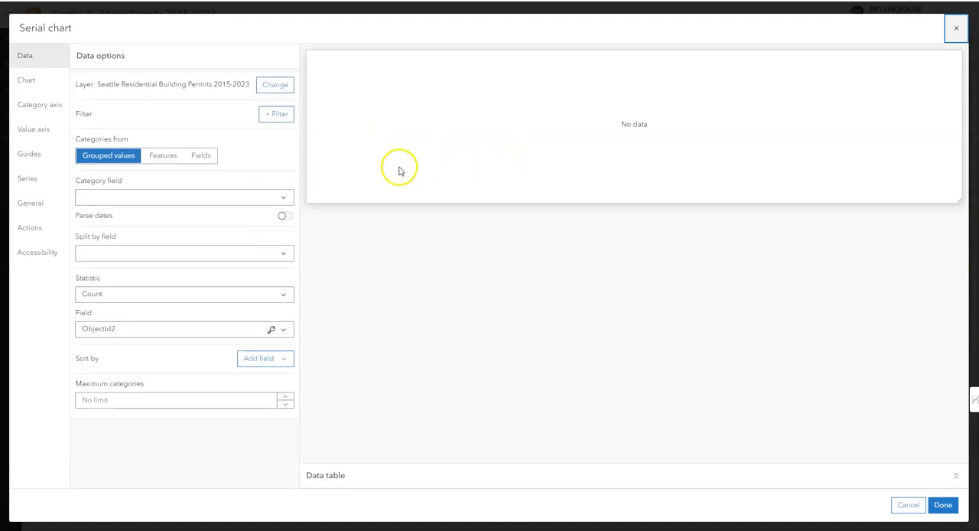
Set the new serial chart's category field to COUNCIL_DISTRICT, using grouped values
{"action": "left_click", "coordinate": [287, 202]}
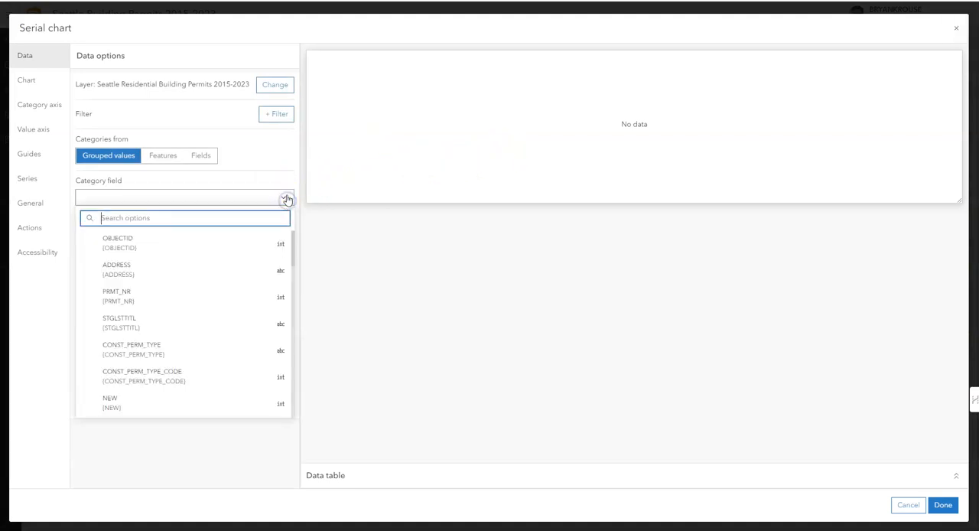
{"action": "scroll", "coordinate": [251, 282], "scroll_direction": "down", "scroll_amount": 1}
{"action": "scroll", "coordinate": [251, 282], "scroll_direction": "down", "scroll_amount": 5}
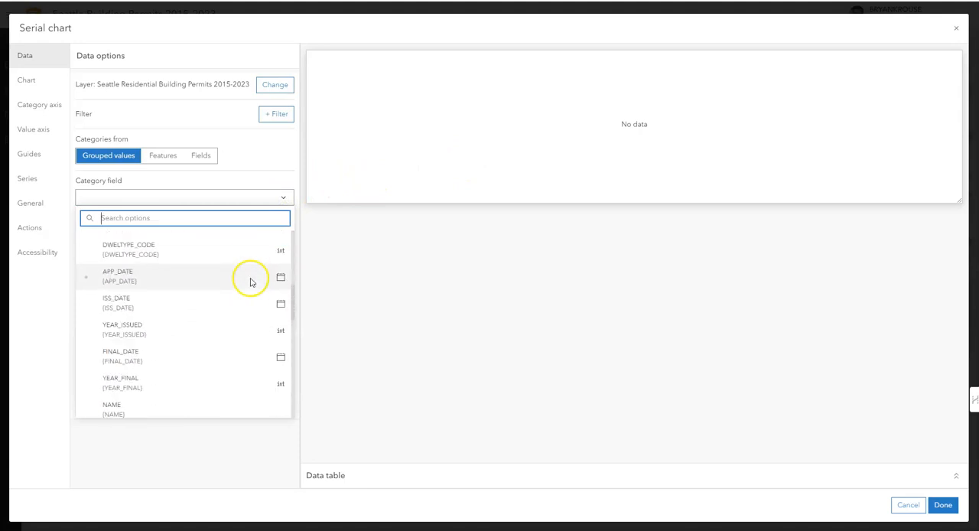
{"action": "scroll", "coordinate": [251, 283], "scroll_direction": "down", "scroll_amount": 4}
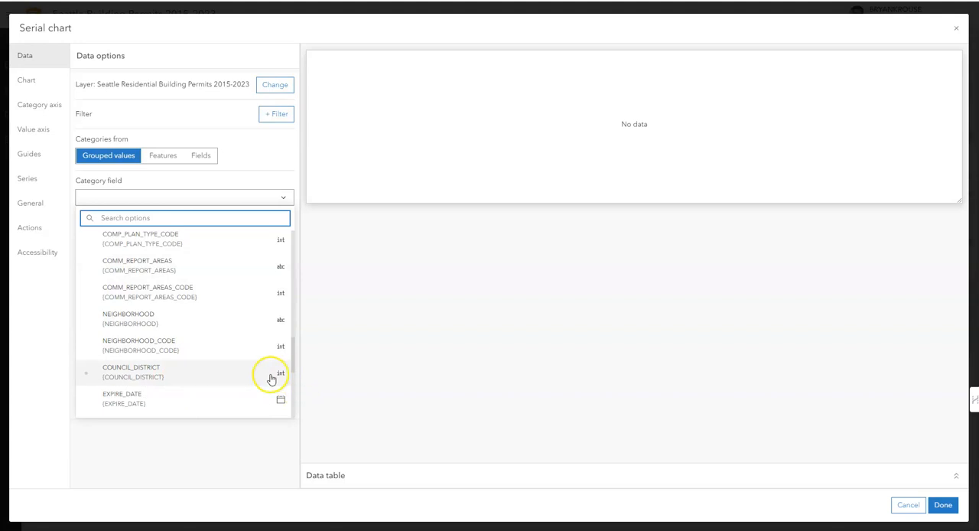
{"action": "left_click", "coordinate": [247, 376]}
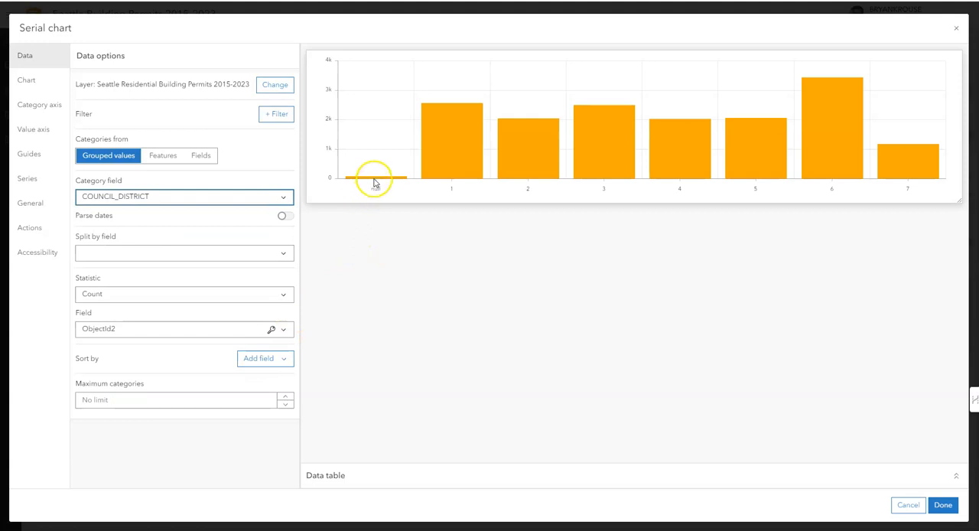
Add a filter to the chart's data on the COUNCIL_DISTRICT field
{"action": "mouse_move", "coordinate": [380, 182]}
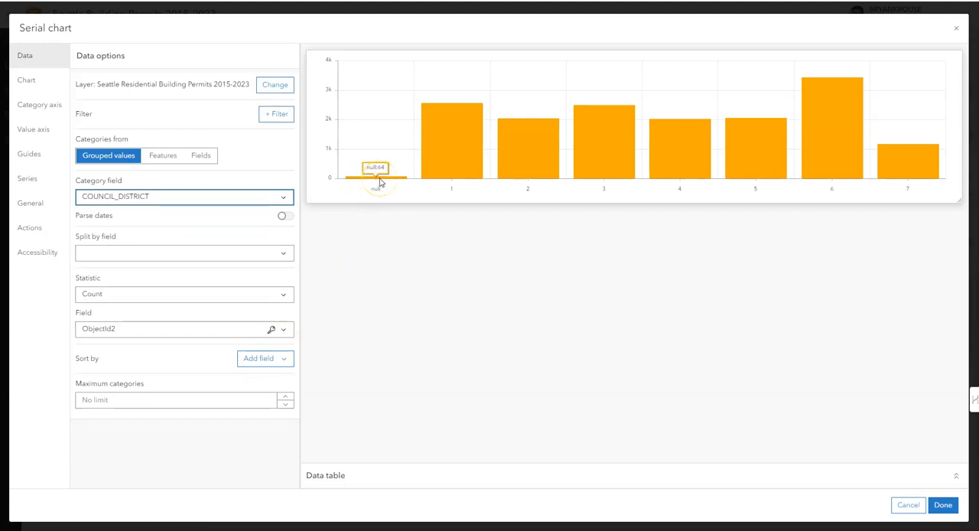
{"action": "left_click", "coordinate": [276, 117]}
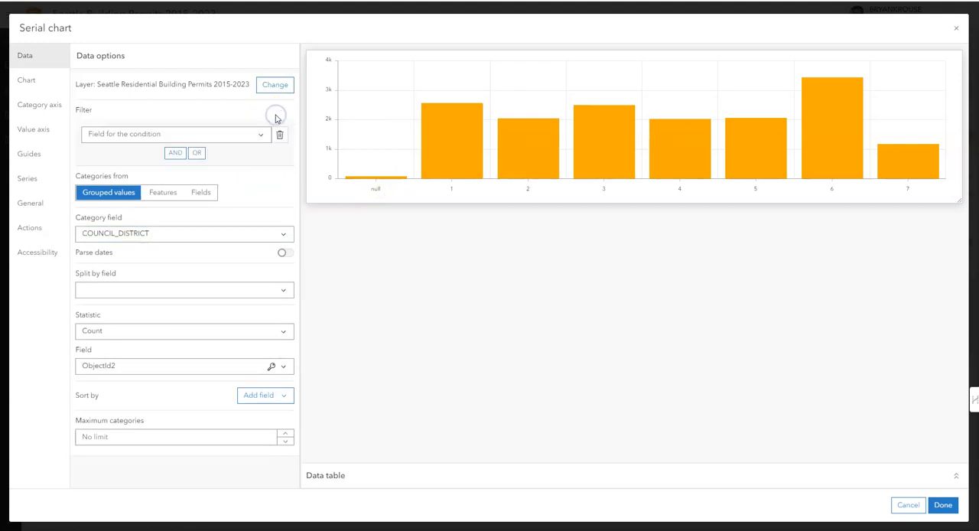
{"action": "left_click", "coordinate": [262, 142]}
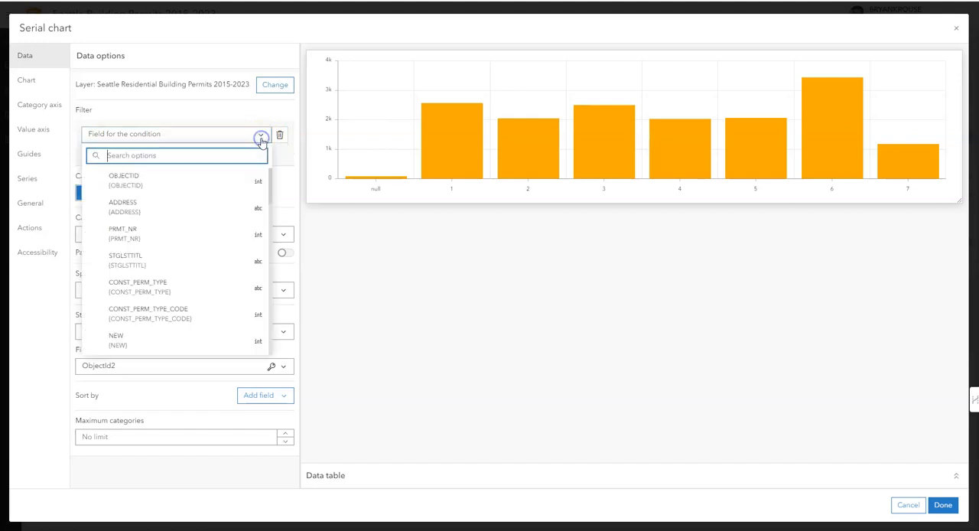
{"action": "left_click", "coordinate": [230, 121]}
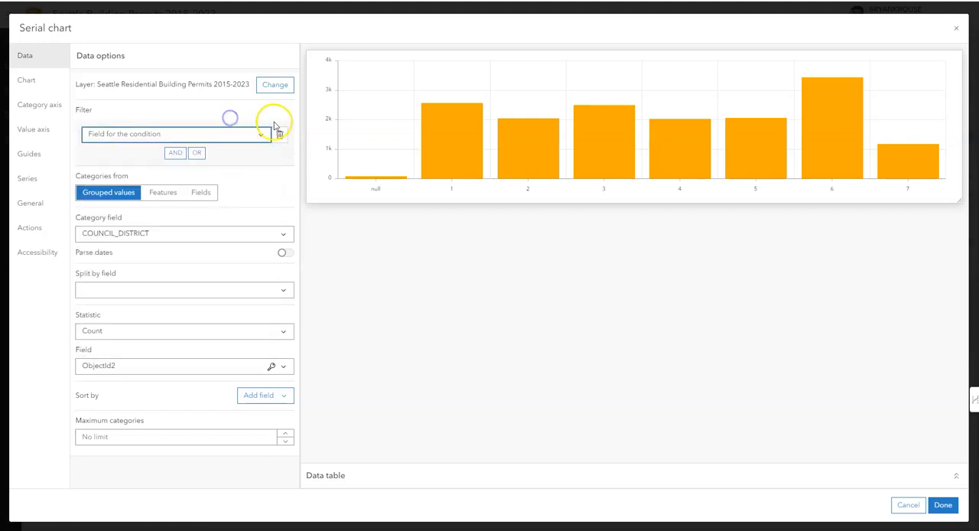
{"action": "left_click", "coordinate": [184, 136]}
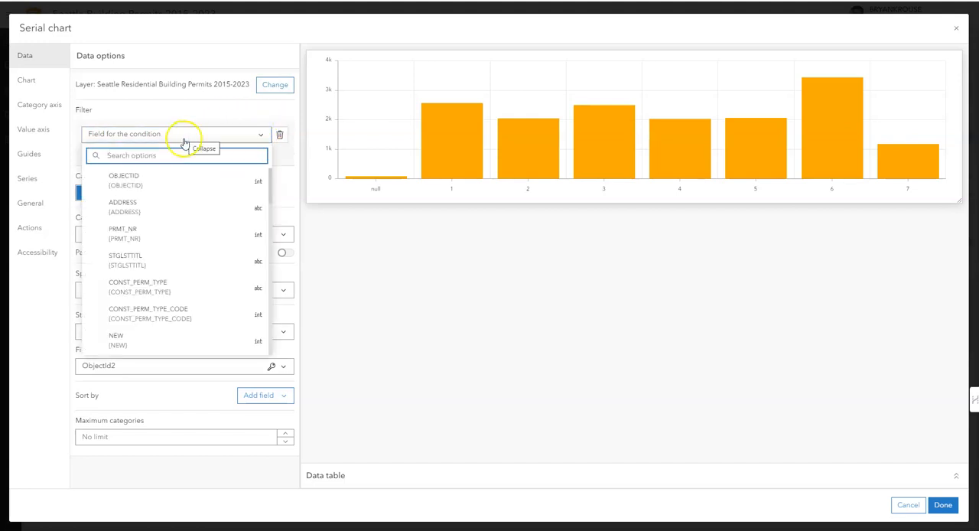
{"action": "scroll", "coordinate": [168, 252], "scroll_direction": "down", "scroll_amount": 3}
{"action": "scroll", "coordinate": [168, 275], "scroll_direction": "down", "scroll_amount": 6}
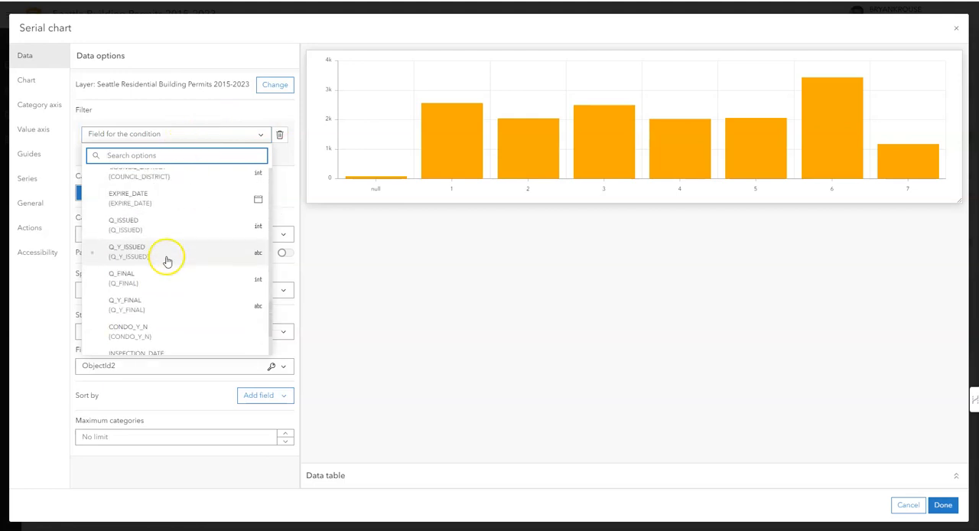
{"action": "left_click", "coordinate": [171, 257]}
Set the filter condition to a council district greater than or equal to 1
{"action": "left_click", "coordinate": [258, 156]}
{"action": "scroll", "coordinate": [189, 245], "scroll_direction": "down", "scroll_amount": 2}
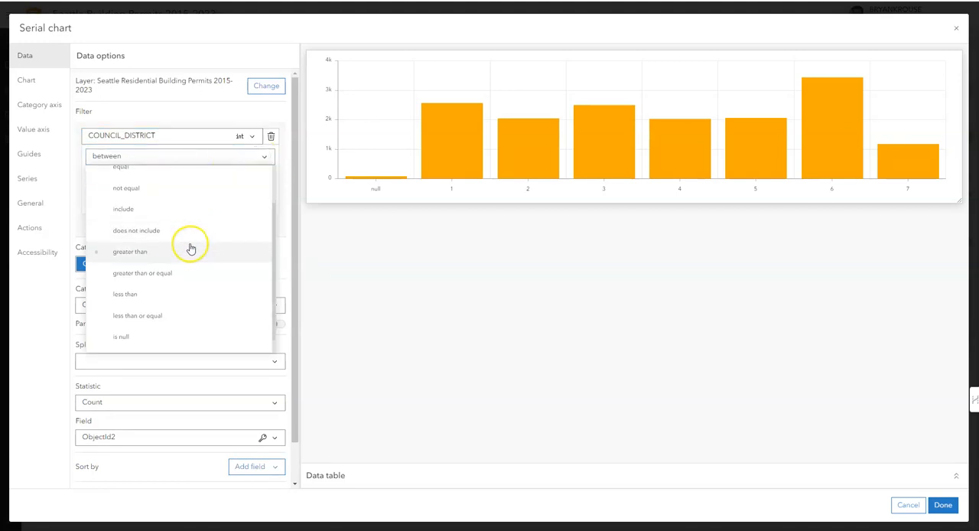
{"action": "left_click", "coordinate": [178, 273]}
{"action": "left_click", "coordinate": [175, 198]}
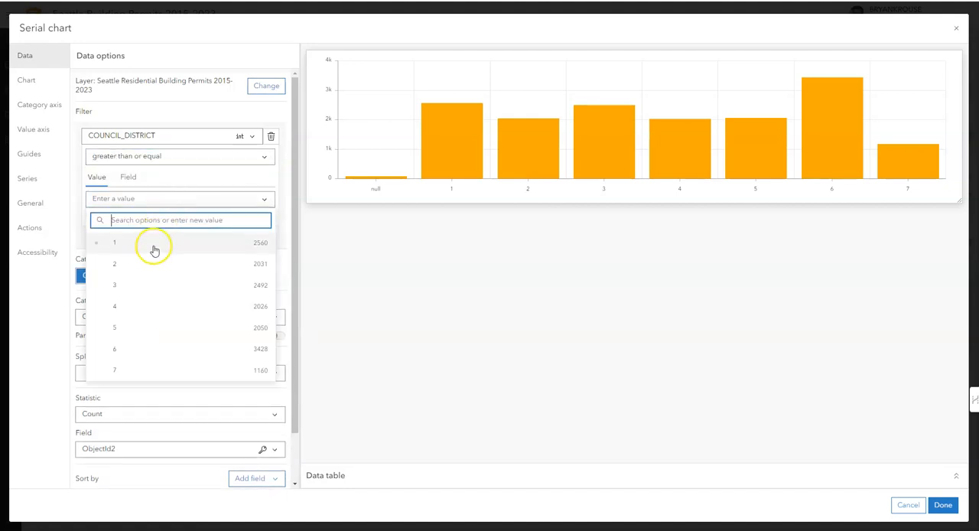
{"action": "left_click", "coordinate": [154, 243]}
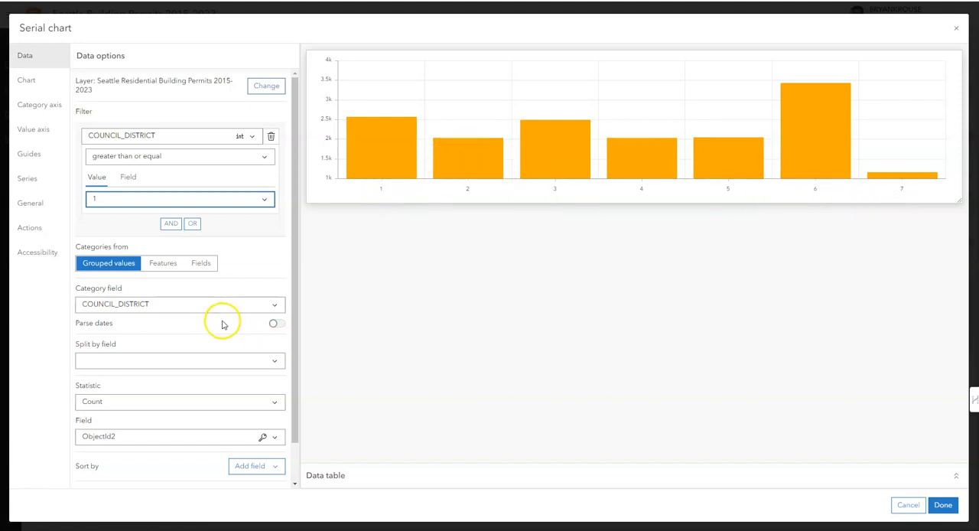
Make the chart show the Sum statistic of the NEW field for each council district
{"action": "scroll", "coordinate": [271, 373], "scroll_direction": "down", "scroll_amount": 1}
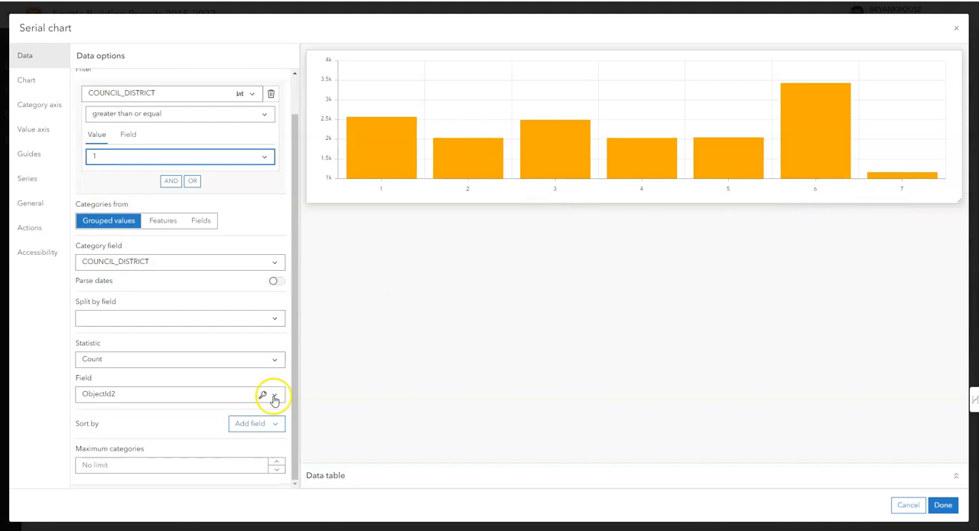
{"action": "left_click", "coordinate": [274, 395]}
{"action": "scroll", "coordinate": [260, 394], "scroll_direction": "down", "scroll_amount": 5}
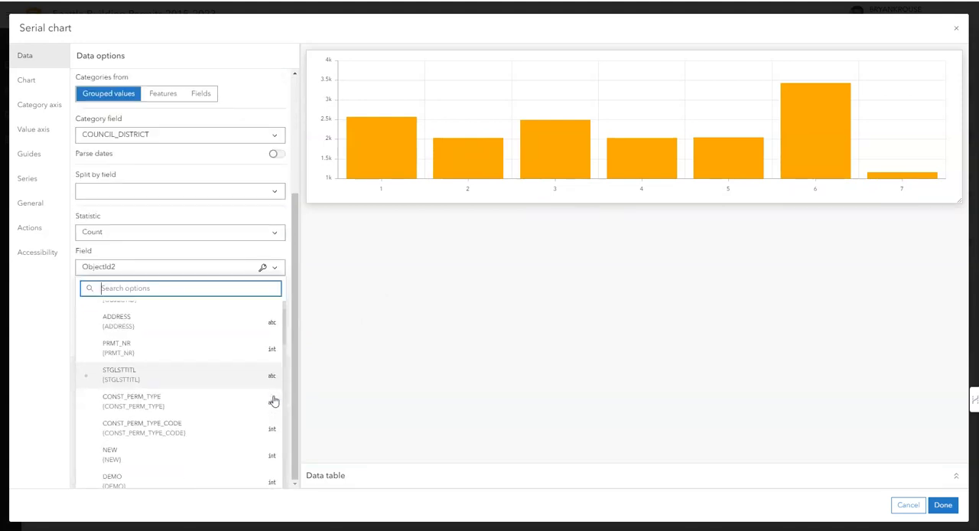
{"action": "scroll", "coordinate": [243, 392], "scroll_direction": "down", "scroll_amount": 5}
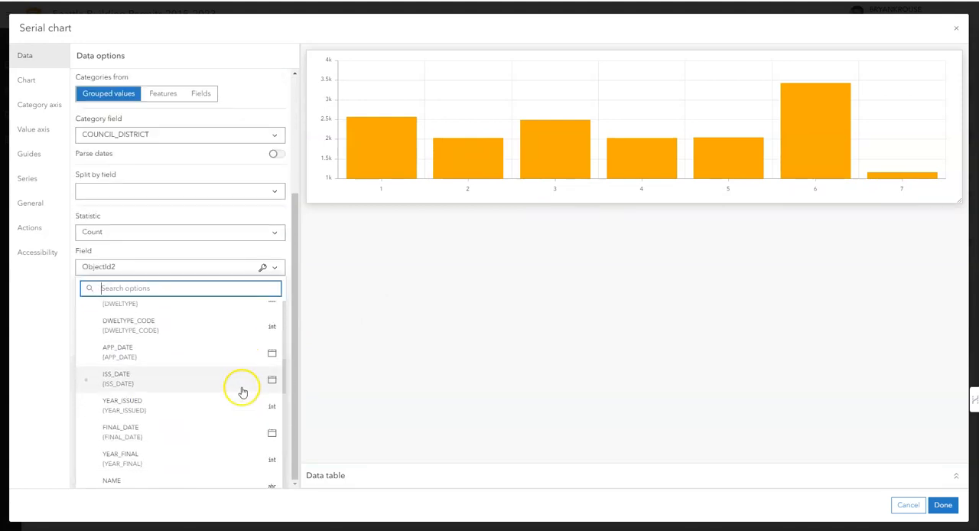
{"action": "scroll", "coordinate": [240, 390], "scroll_direction": "down", "scroll_amount": 5}
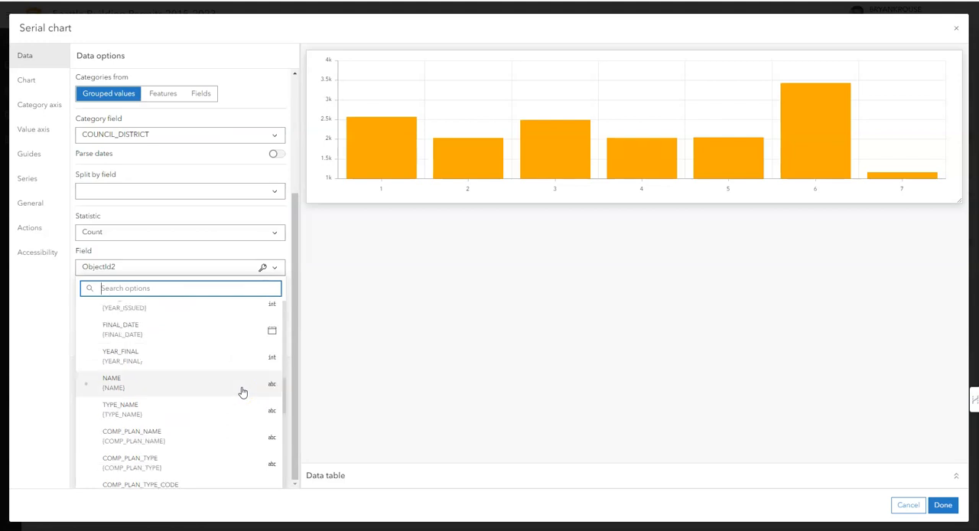
{"action": "scroll", "coordinate": [230, 386], "scroll_direction": "up", "scroll_amount": 5}
{"action": "scroll", "coordinate": [221, 383], "scroll_direction": "down", "scroll_amount": 5}
{"action": "scroll", "coordinate": [204, 379], "scroll_direction": "up", "scroll_amount": 10}
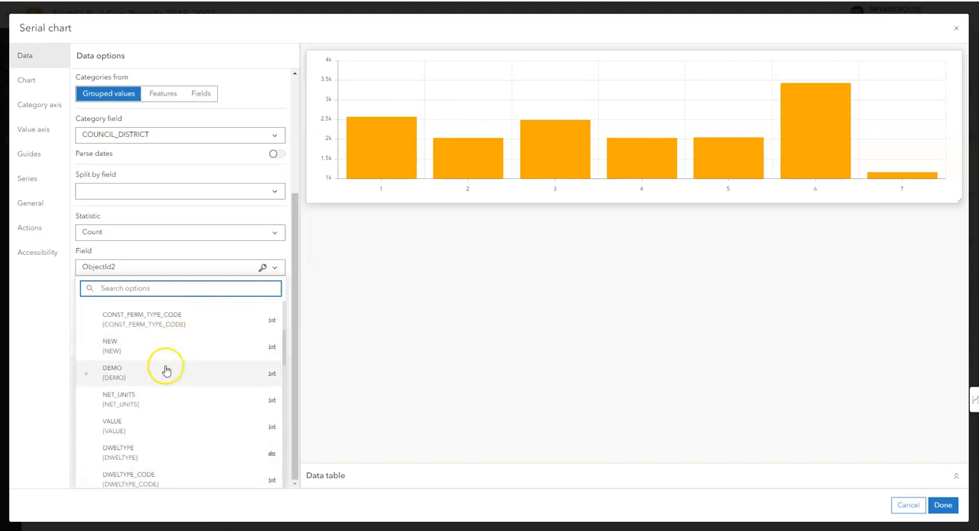
{"action": "left_click", "coordinate": [165, 349]}
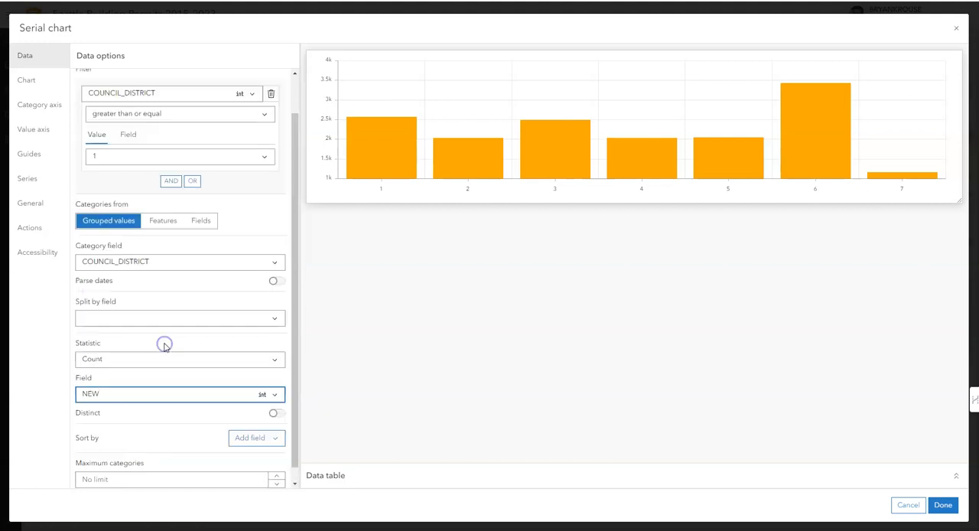
{"action": "left_click", "coordinate": [269, 359]}
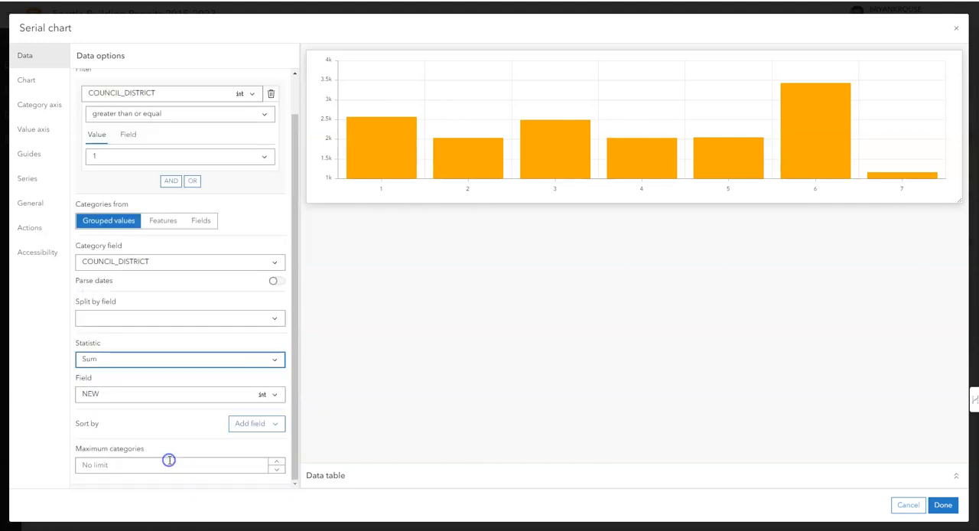
{"action": "left_click", "coordinate": [170, 463]}
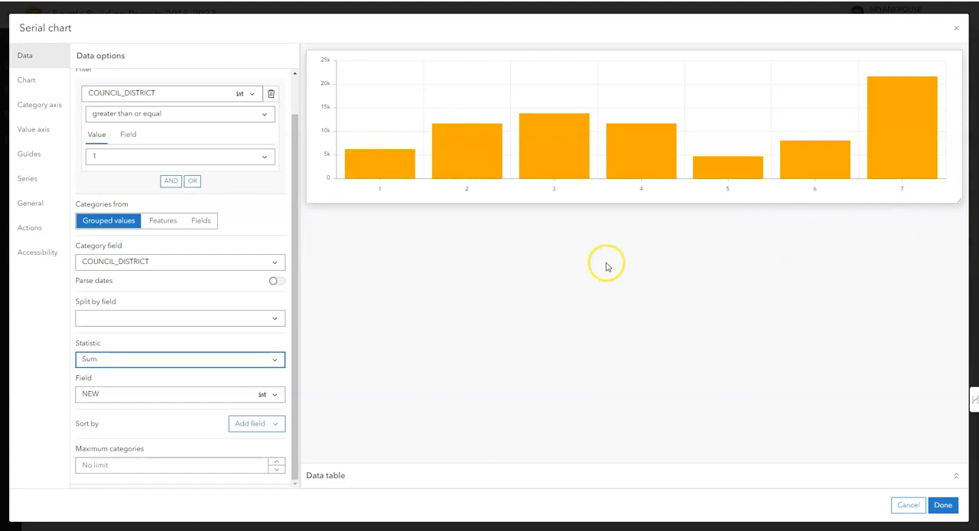
Give the category axis the title "Council Districts"
{"action": "left_click", "coordinate": [49, 108]}
{"action": "left_click", "coordinate": [115, 121]}
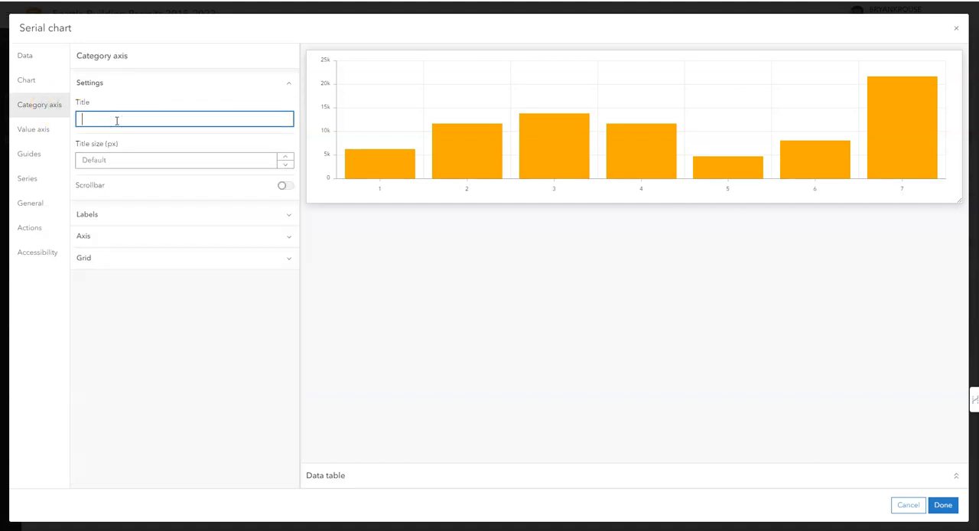
{"action": "type", "text": "Council Districts"}
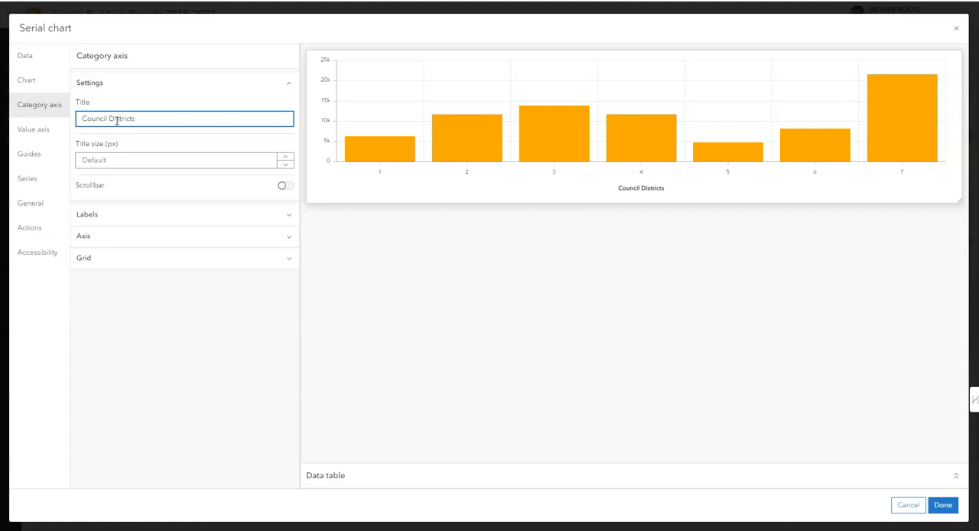
{"action": "left_click", "coordinate": [182, 407]}
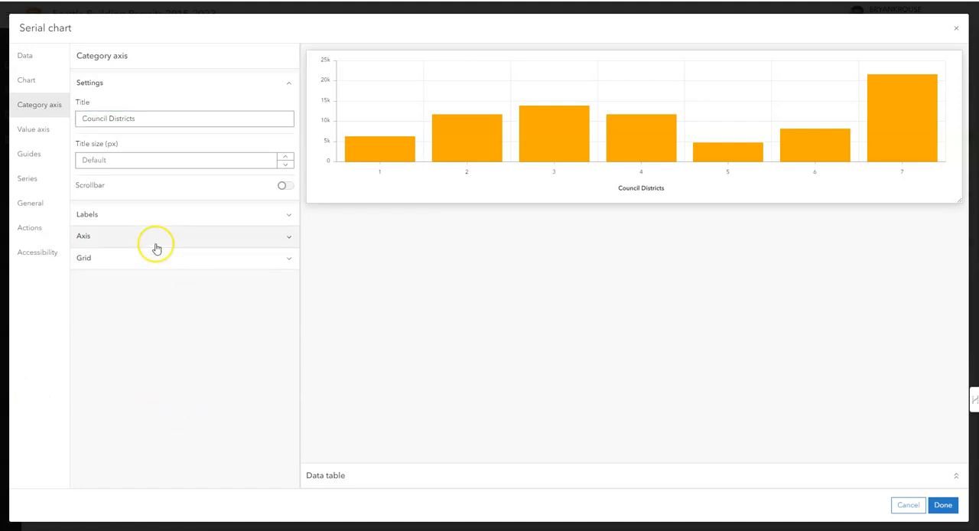
Give the value axis the title "New Housing Units"
{"action": "left_click", "coordinate": [43, 130]}
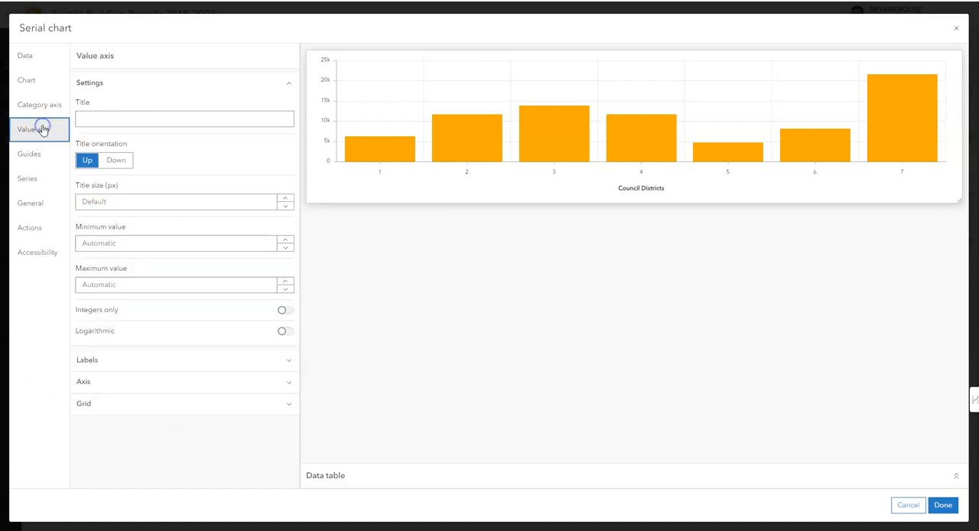
{"action": "left_click", "coordinate": [153, 121]}
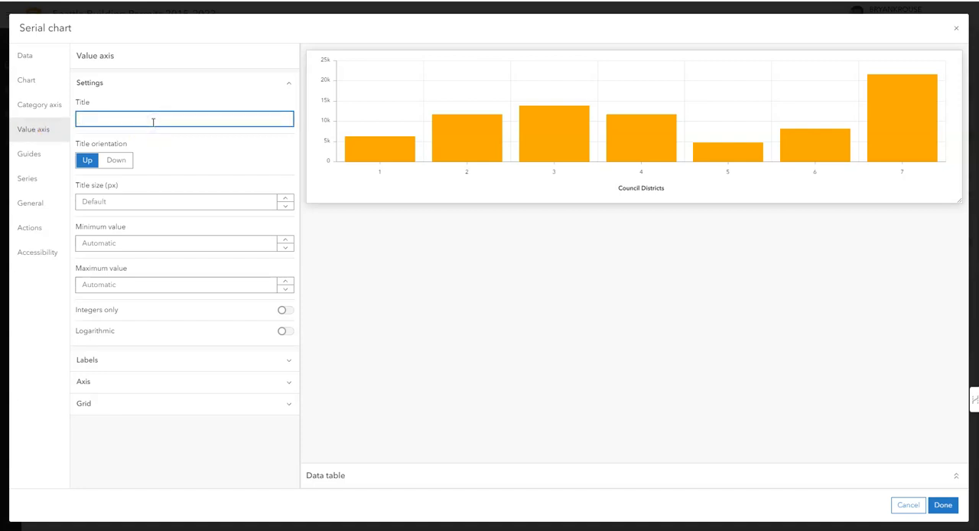
{"action": "type", "text": "N"}
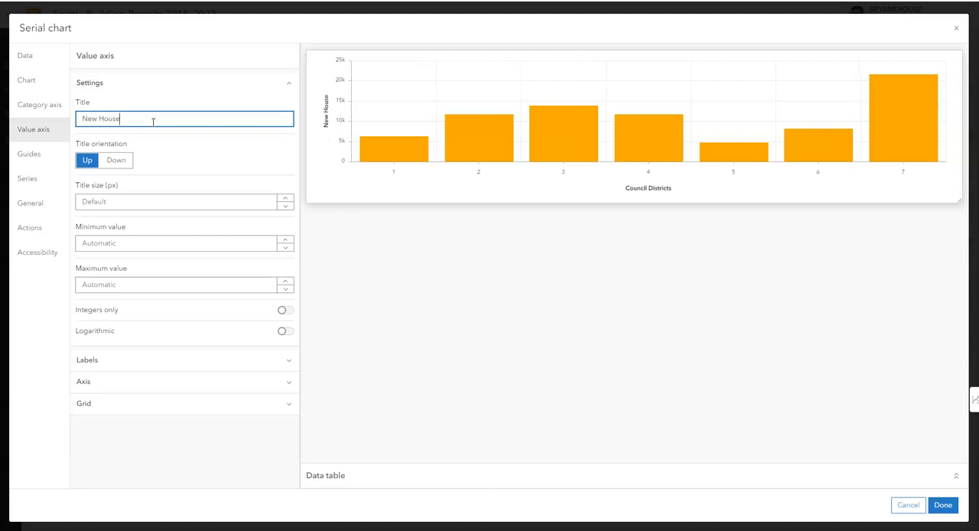
{"action": "type", "text": "ew Housing Units"}
{"action": "left_click", "coordinate": [417, 240]}
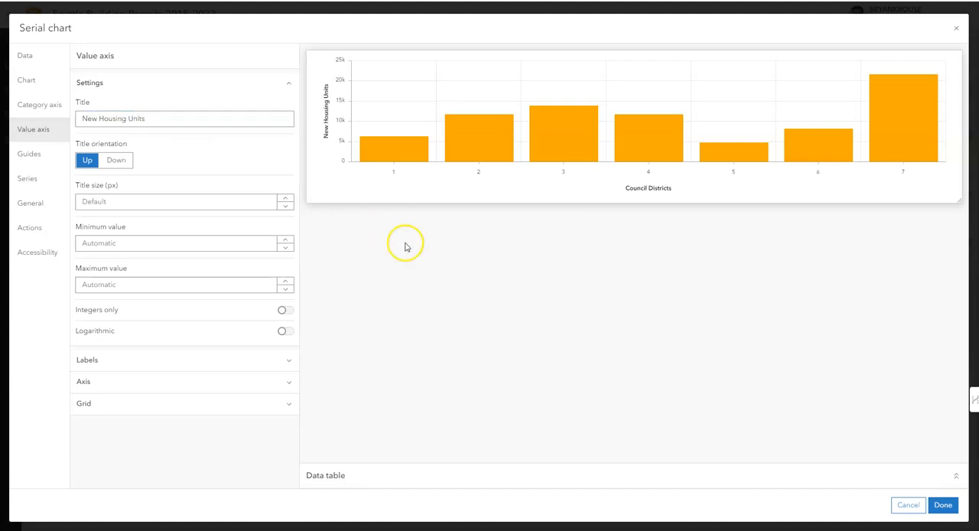
Change the bar color of the council district chart's series to blue 2868c9
{"action": "left_click", "coordinate": [42, 190]}
{"action": "left_click", "coordinate": [286, 363]}
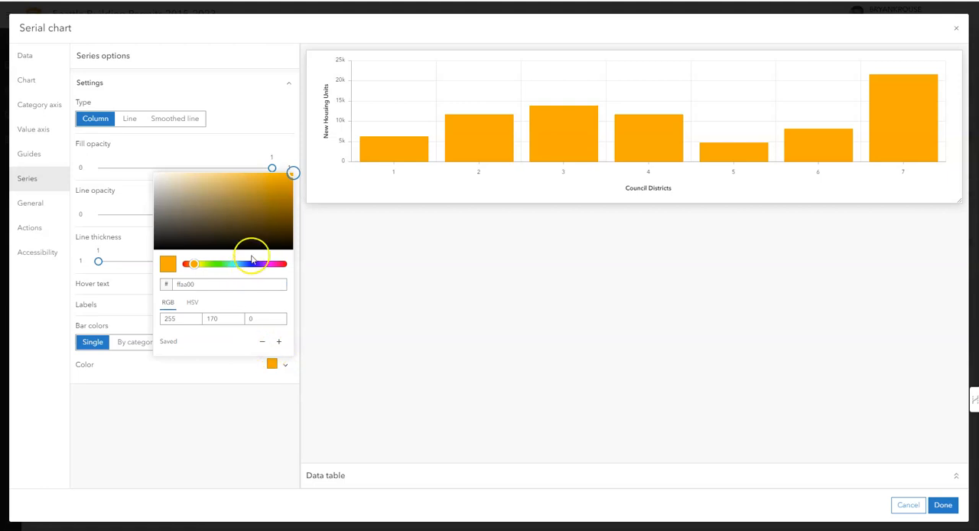
{"action": "left_click", "coordinate": [252, 264]}
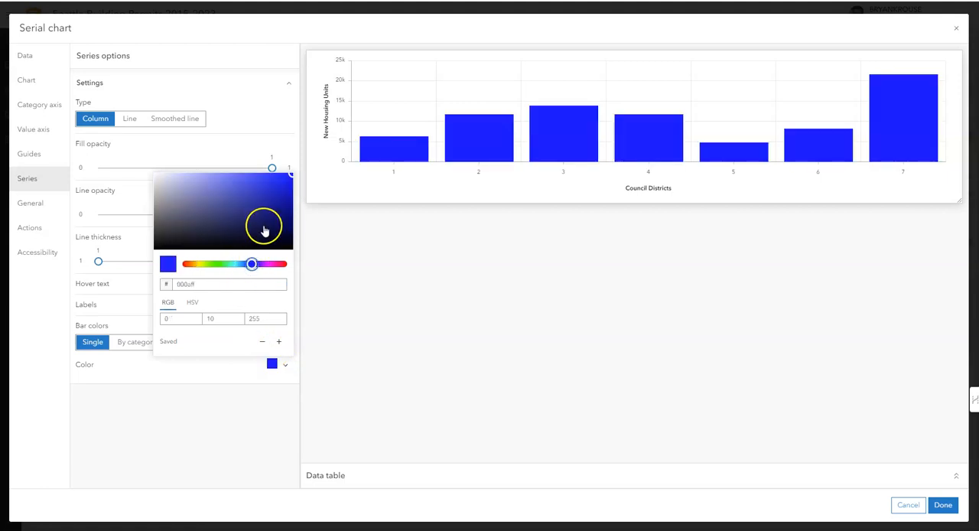
{"action": "left_click", "coordinate": [265, 198]}
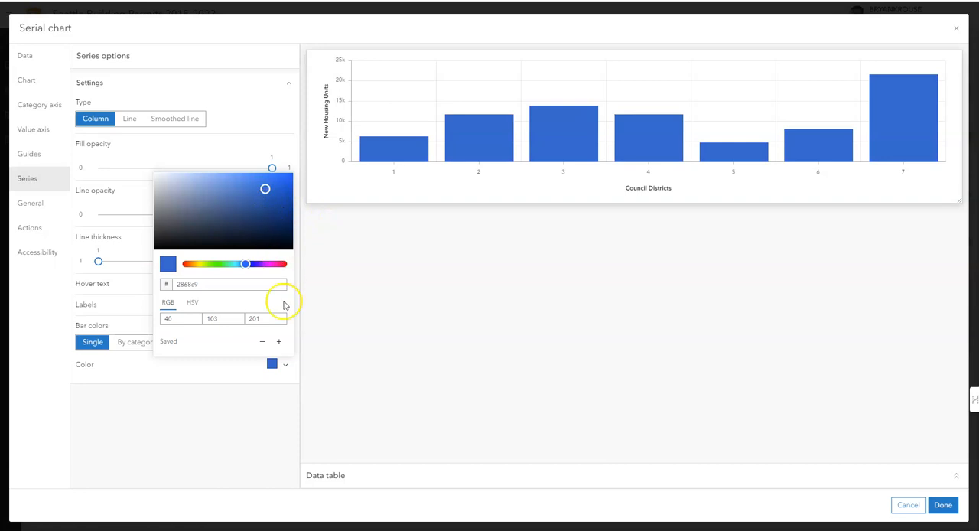
Save the current bar color 2868c9 as a reusable swatch in the color picker
{"action": "left_click", "coordinate": [279, 342]}
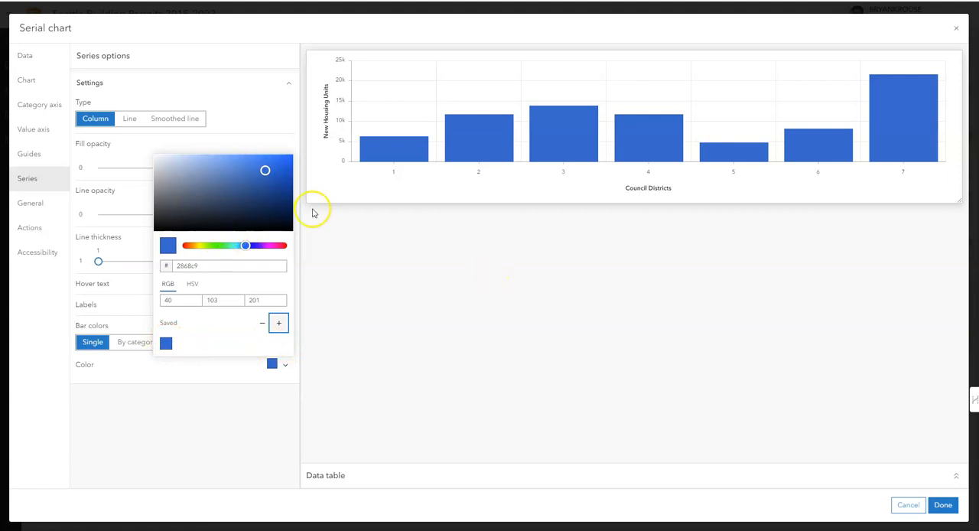
{"action": "left_click", "coordinate": [204, 387]}
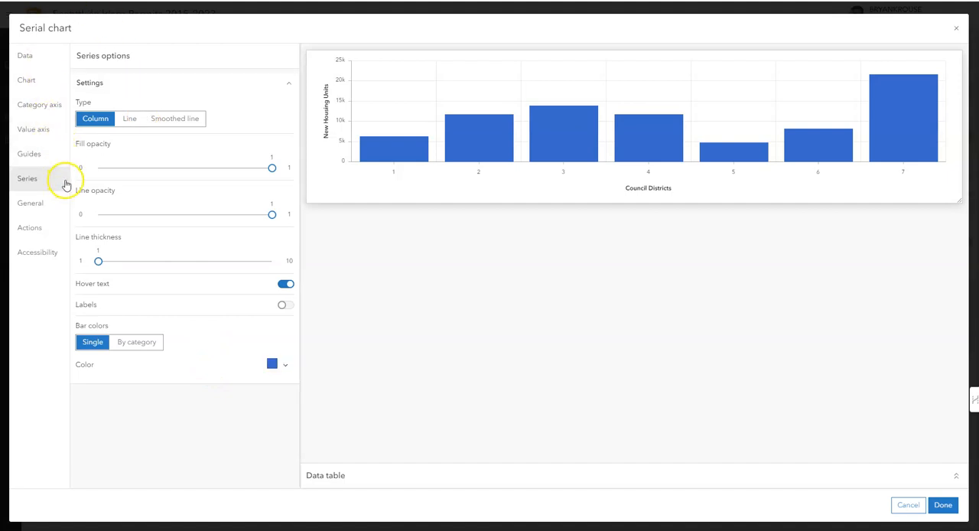
Title the chart "New Housing Units by Council Districts" and finish adding it to the dashboard
{"action": "left_click", "coordinate": [31, 207]}
{"action": "left_click", "coordinate": [169, 149]}
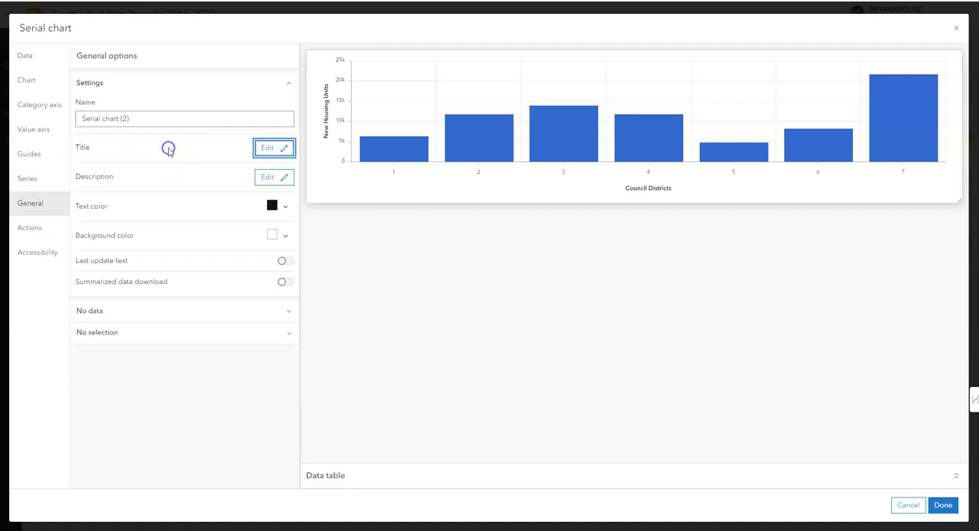
{"action": "left_click", "coordinate": [270, 150]}
{"action": "left_click", "coordinate": [140, 240]}
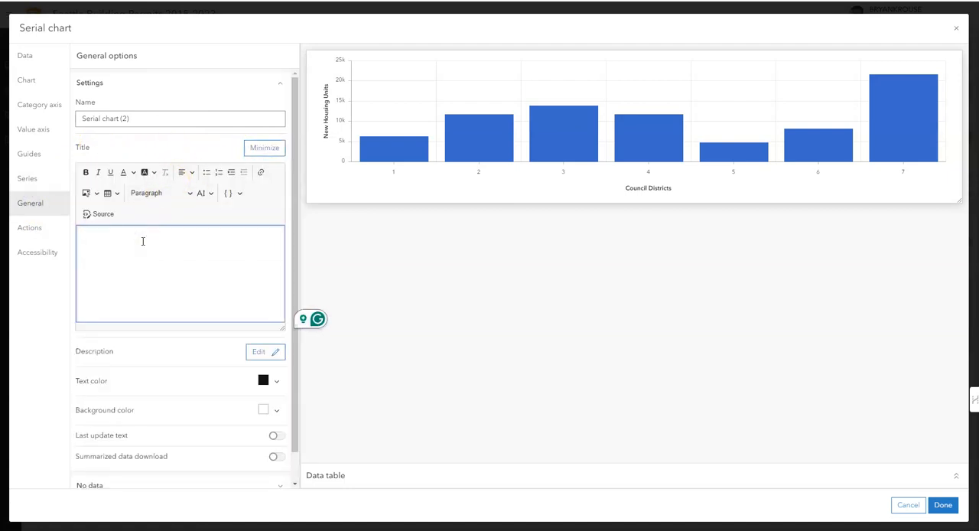
{"action": "type", "text": "N"}
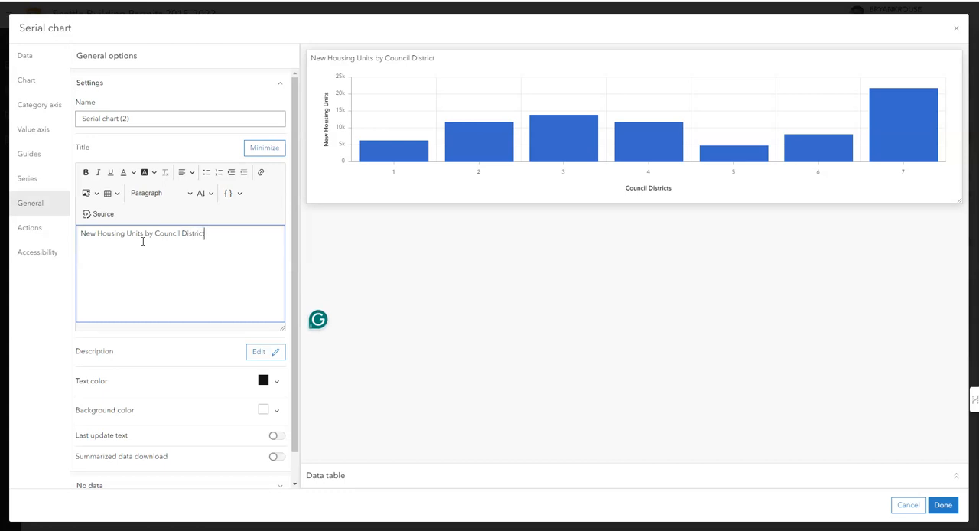
{"action": "left_click", "coordinate": [150, 249]}
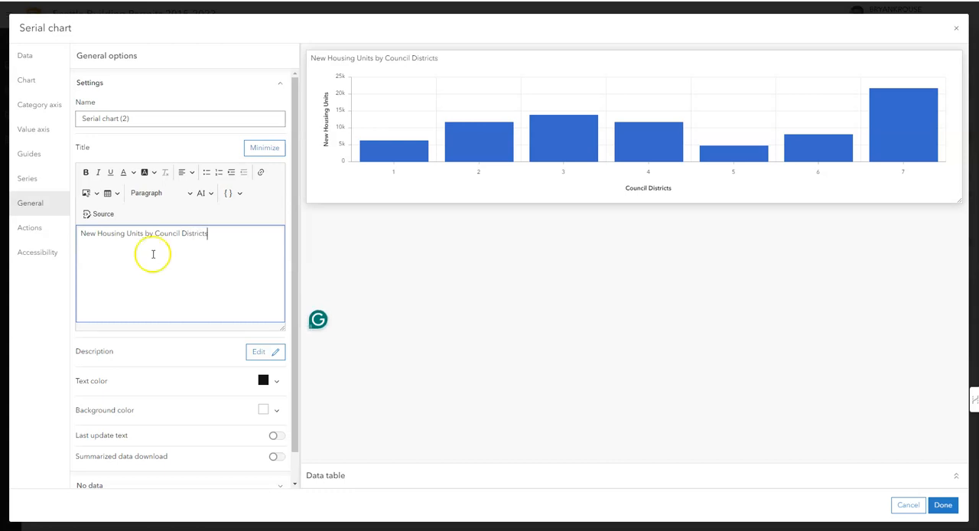
{"action": "left_click", "coordinate": [943, 506]}
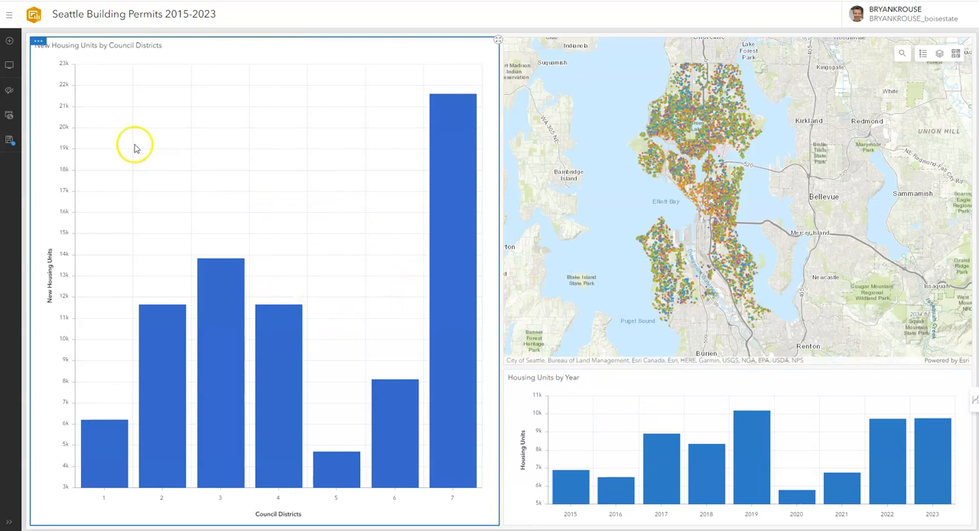
Stack the council districts chart onto the Housing Units by Year chart below the map and display the council districts chart
{"action": "left_click", "coordinate": [38, 43]}
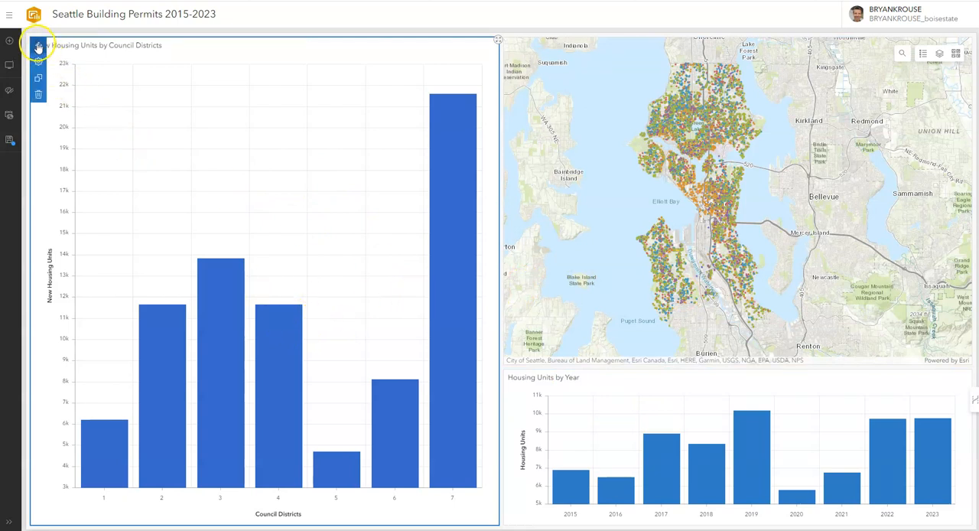
{"action": "left_click_drag", "start_coordinate": [39, 47], "coordinate": [736, 452]}
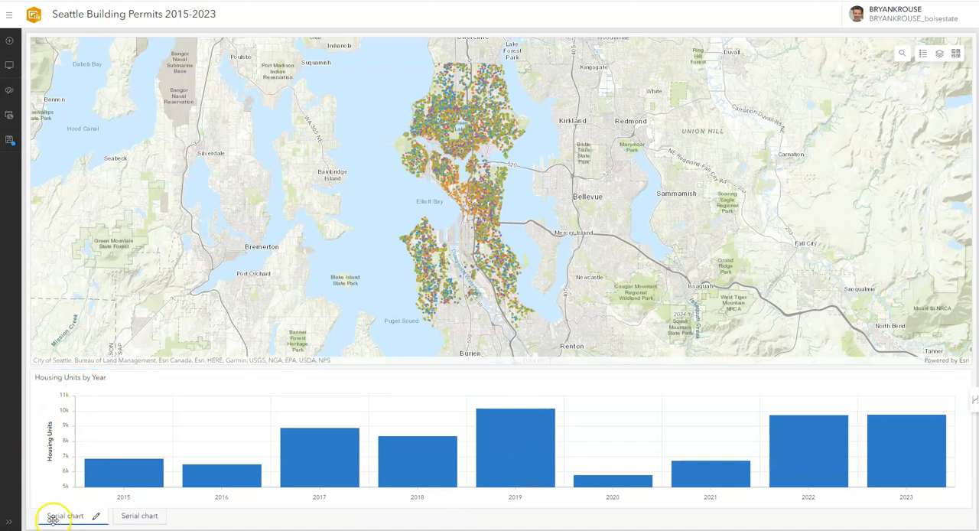
{"action": "left_click", "coordinate": [138, 516]}
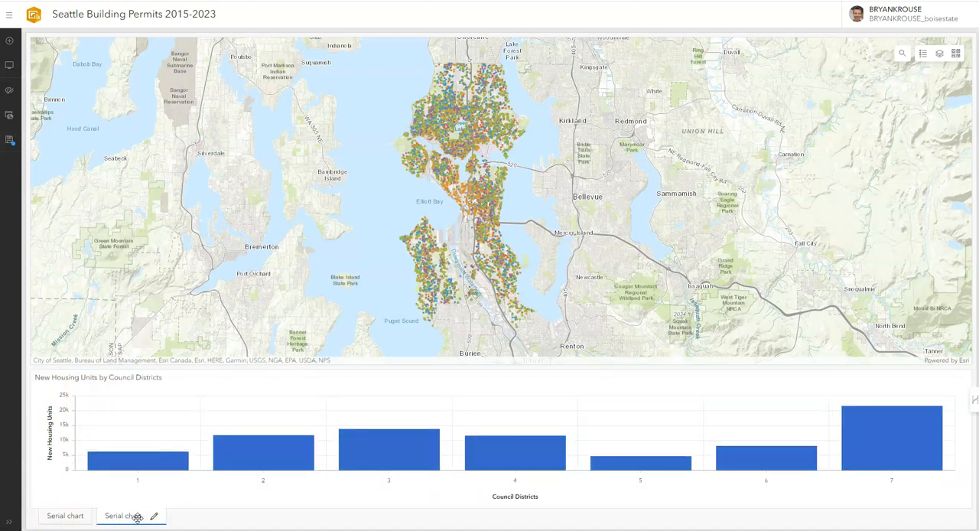
Save the Housing Units by Year chart's bar color 127dc4 as a swatch and leave its configuration without other changes
{"action": "left_click", "coordinate": [56, 516]}
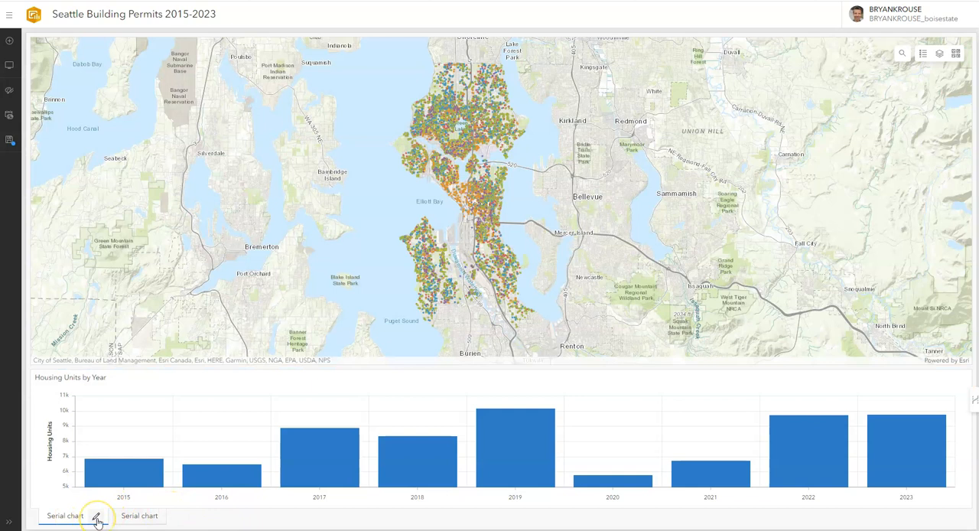
{"action": "mouse_move", "coordinate": [40, 378]}
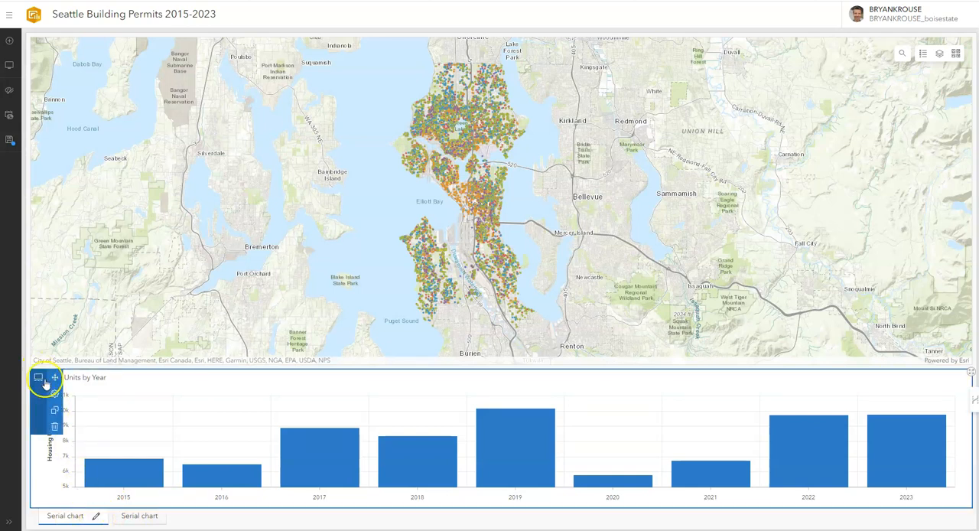
{"action": "left_click", "coordinate": [55, 394]}
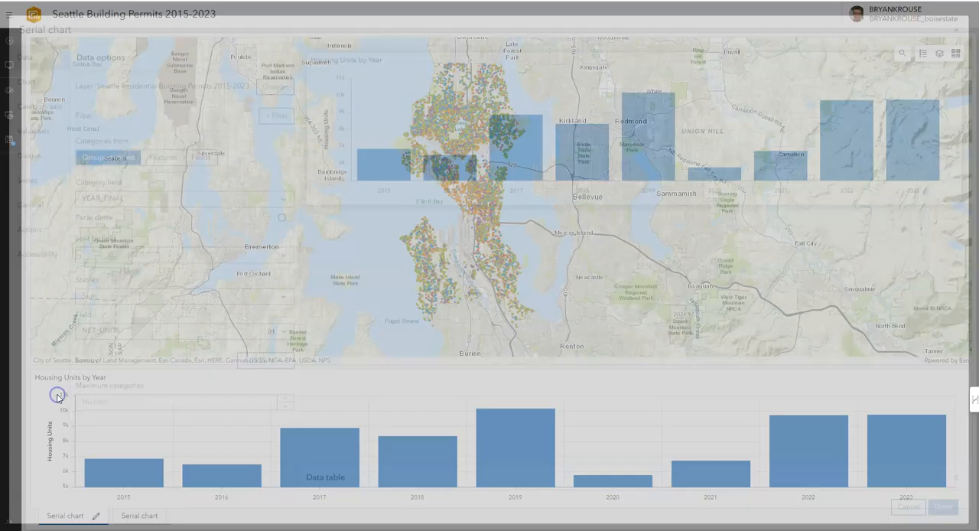
{"action": "left_click", "coordinate": [38, 212]}
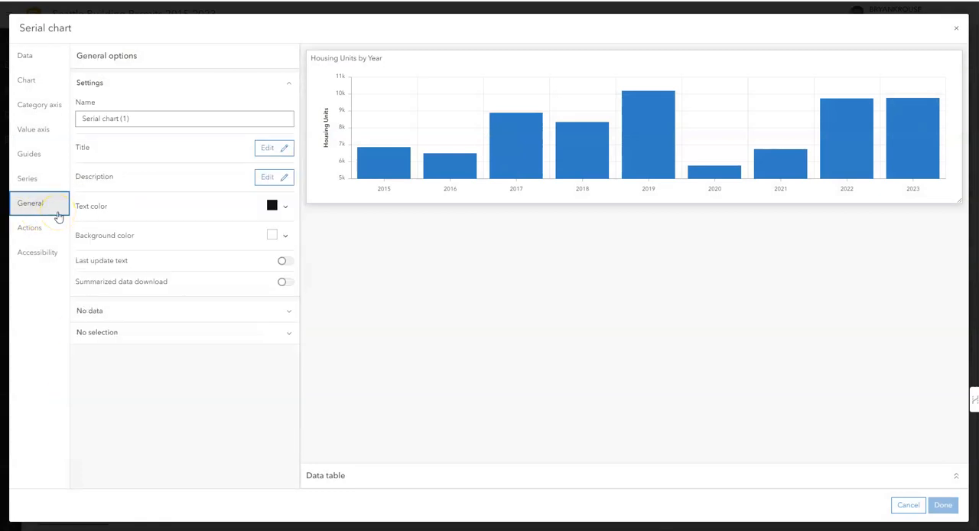
{"action": "left_click", "coordinate": [35, 227]}
{"action": "left_click", "coordinate": [32, 201]}
{"action": "left_click", "coordinate": [27, 178]}
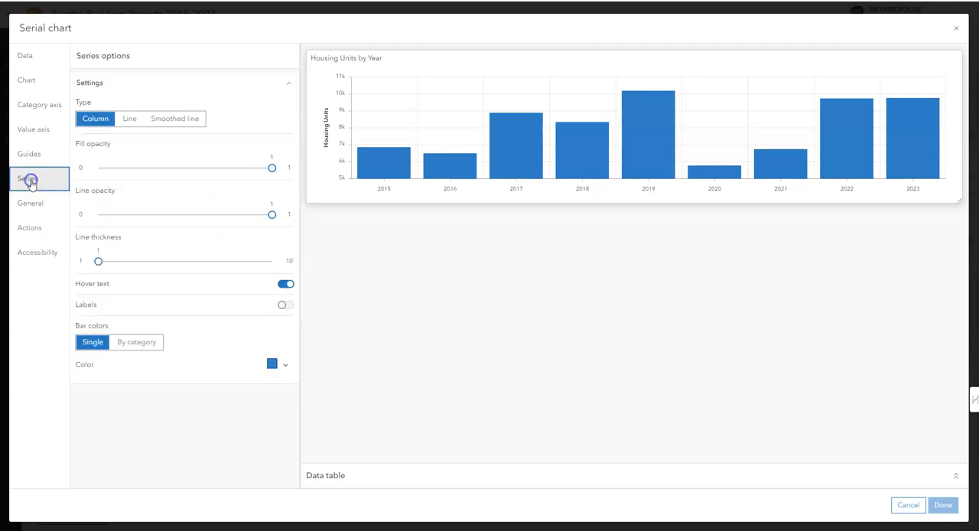
{"action": "left_click", "coordinate": [276, 365]}
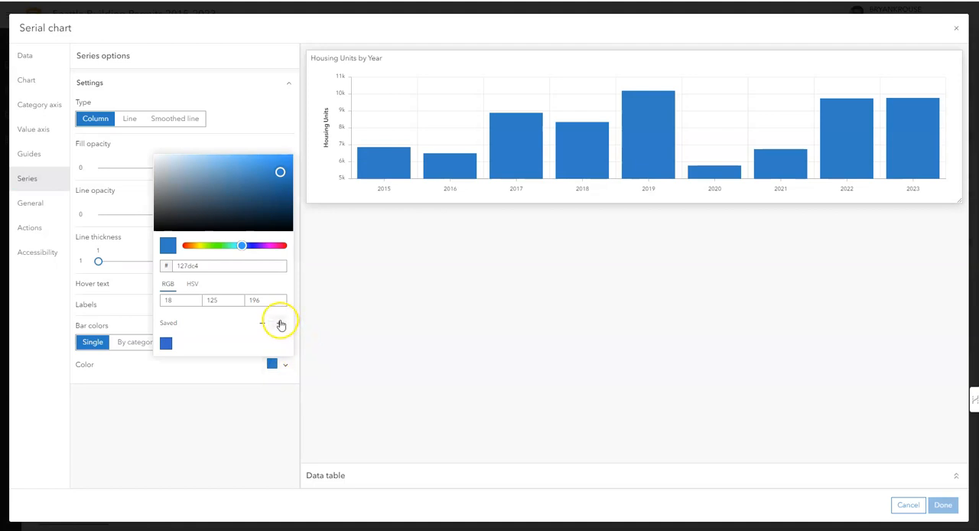
{"action": "left_click", "coordinate": [279, 326]}
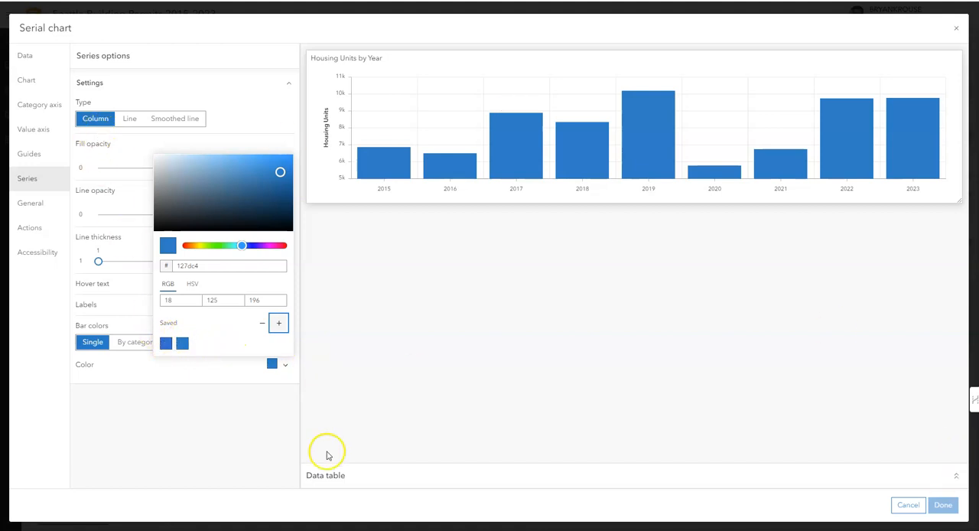
{"action": "left_click", "coordinate": [277, 418]}
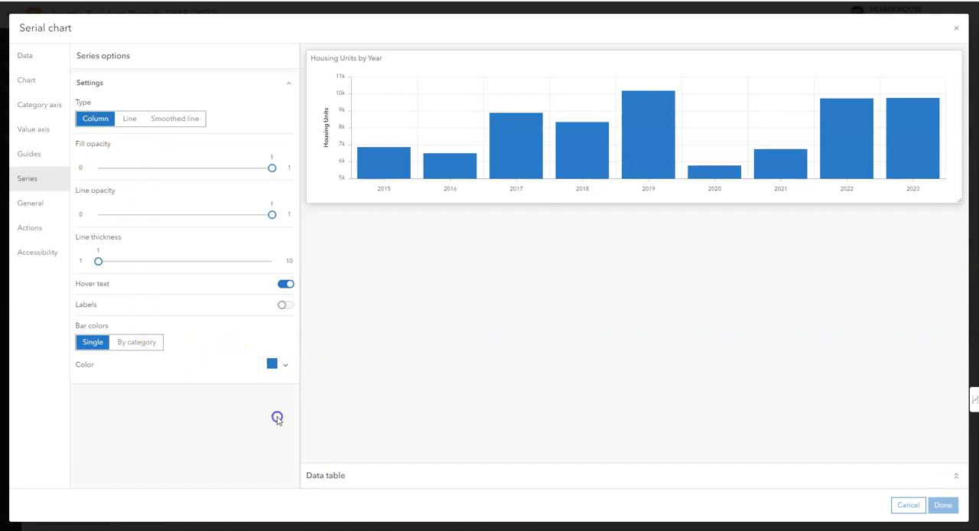
{"action": "left_click", "coordinate": [907, 505]}
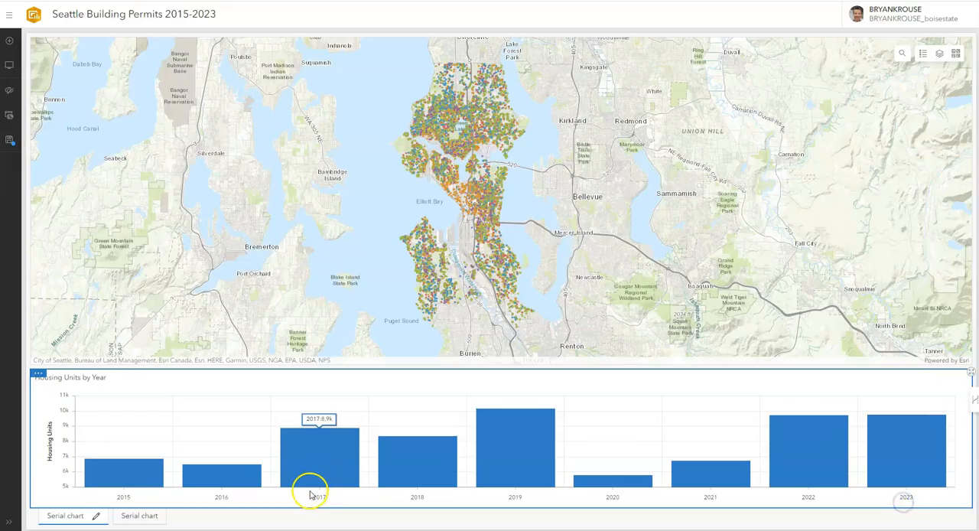
Change the council districts chart's bar color to the saved swatch 127dc4 and apply it
{"action": "left_click", "coordinate": [131, 516]}
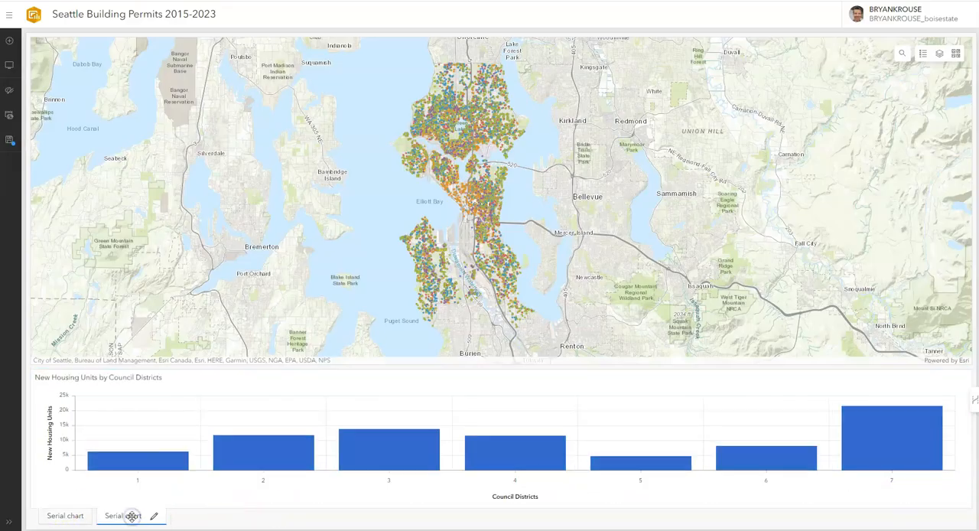
{"action": "mouse_move", "coordinate": [46, 394]}
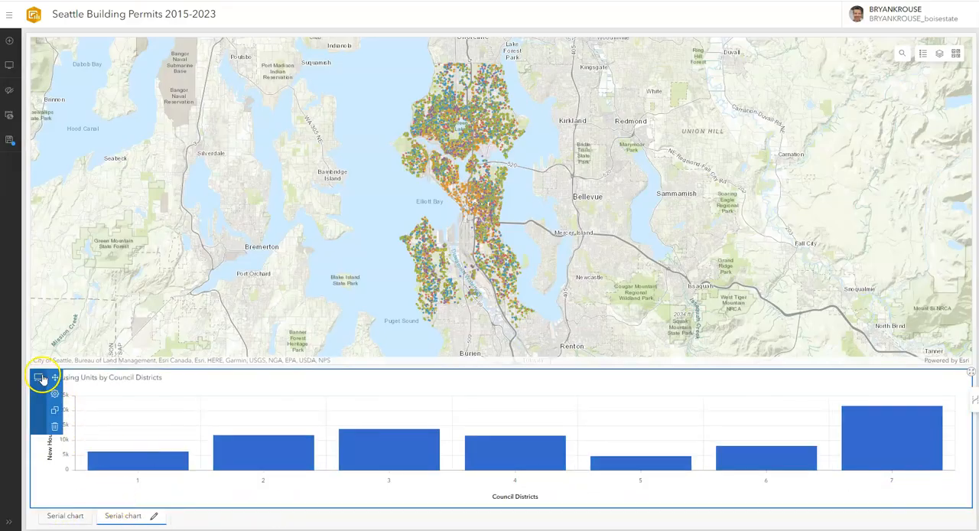
{"action": "left_click", "coordinate": [54, 394]}
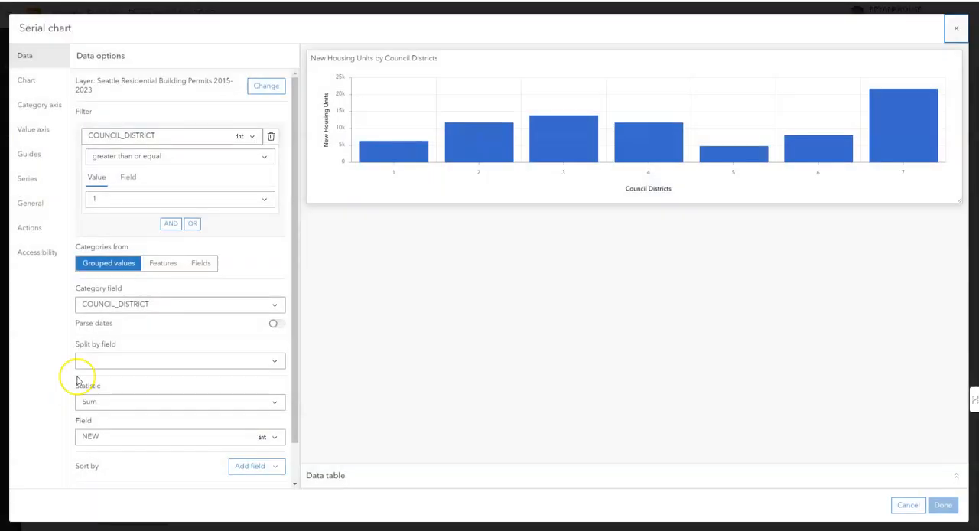
{"action": "left_click", "coordinate": [28, 180]}
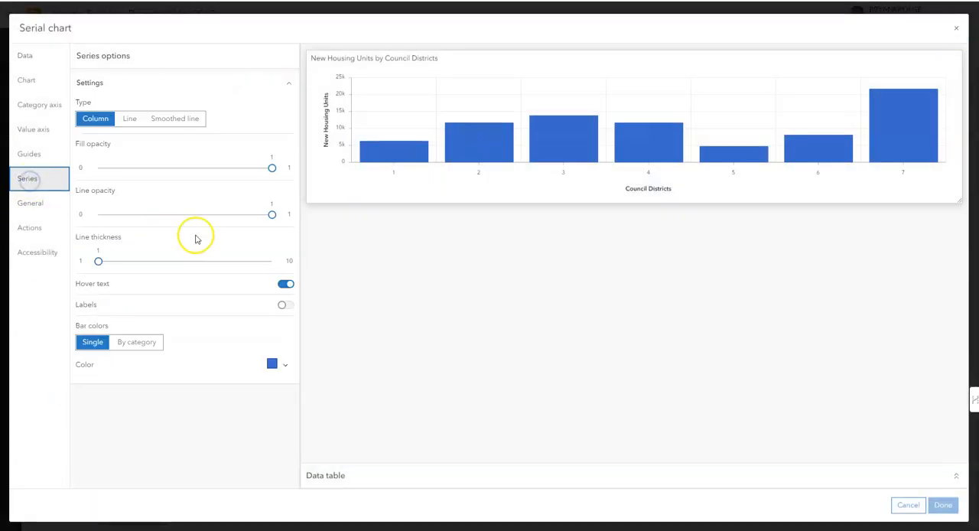
{"action": "left_click", "coordinate": [289, 368]}
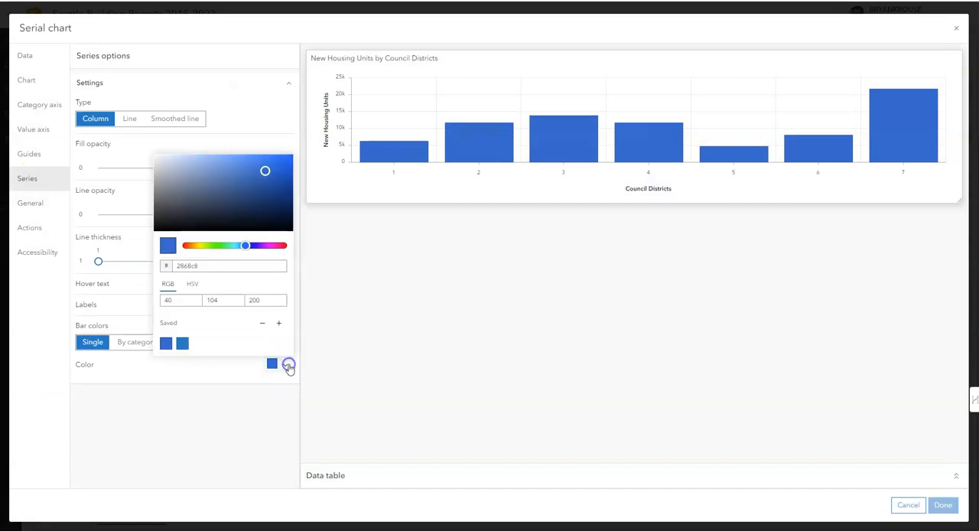
{"action": "left_click", "coordinate": [183, 345]}
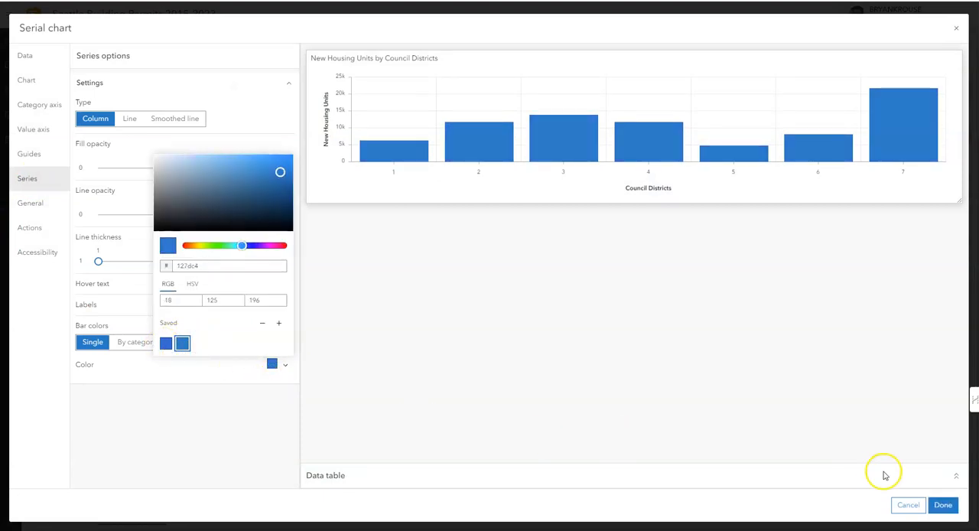
{"action": "left_click", "coordinate": [942, 506]}
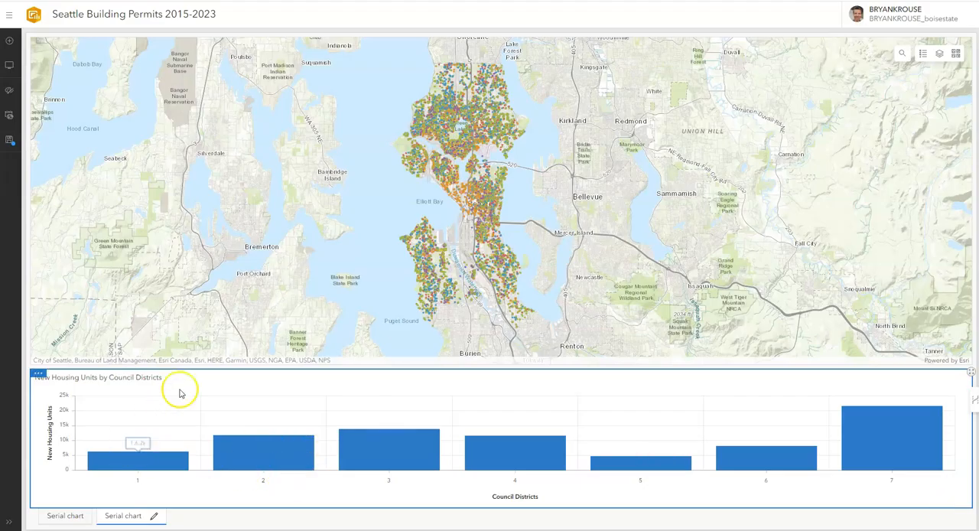
Copy the council districts chart's title and rename its stack label to "New Housing Units by Council Districts"
{"action": "left_click_drag", "start_coordinate": [162, 377], "coordinate": [62, 378]}
{"action": "left_click", "coordinate": [84, 388]}
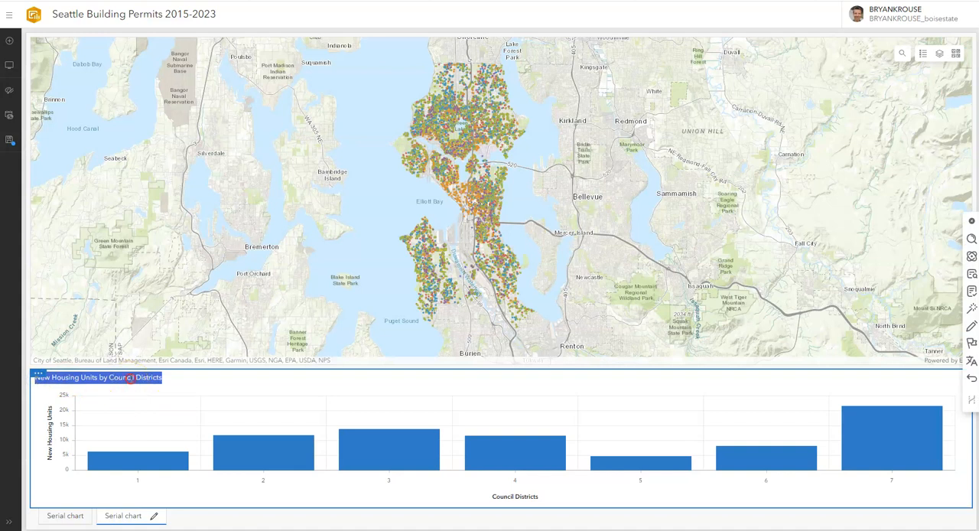
{"action": "right_click", "coordinate": [127, 381]}
{"action": "left_click", "coordinate": [161, 227]}
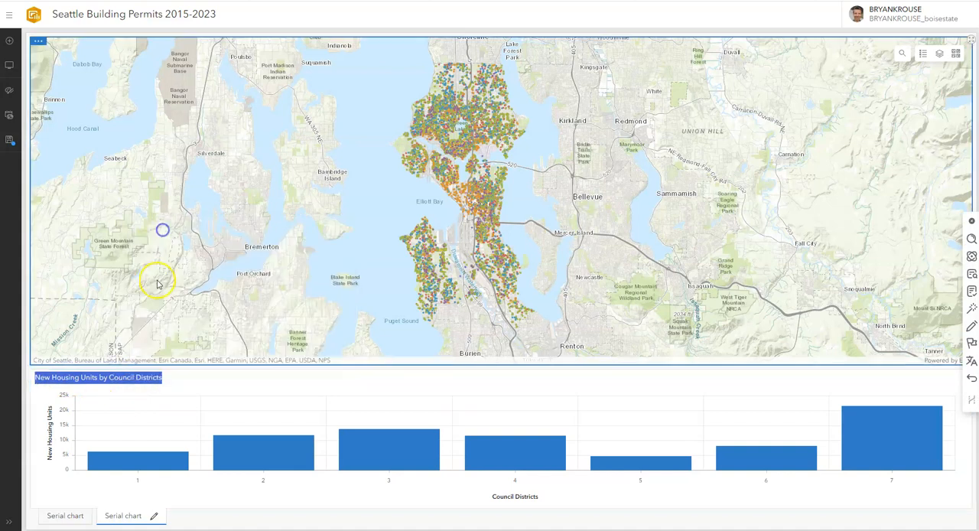
{"action": "left_click", "coordinate": [153, 517]}
{"action": "type", "text": "New Housing Units by Council Districts"}
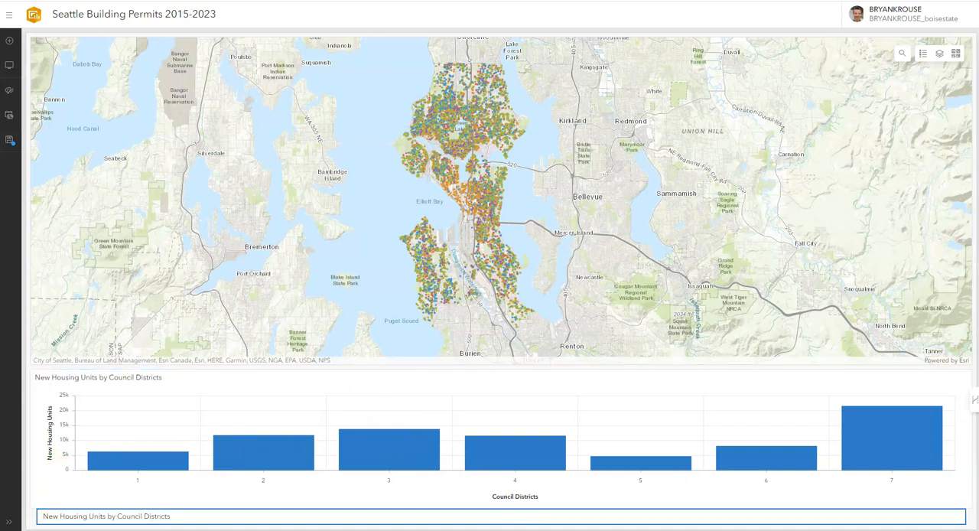
{"action": "key", "text": "Return"}
Rename the yearly chart's stack label to "Housing Units by Year" using text copied from its chart title
{"action": "left_click", "coordinate": [76, 515]}
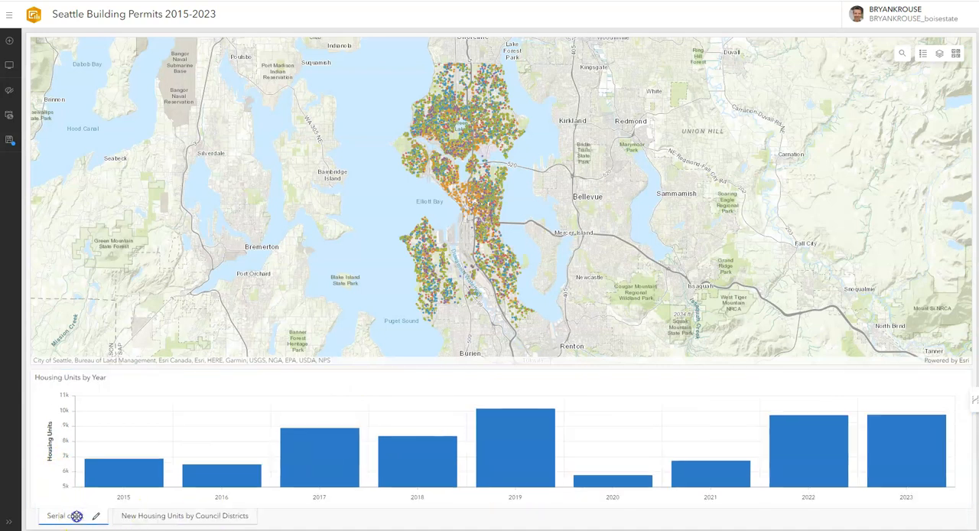
{"action": "left_click_drag", "start_coordinate": [108, 382], "coordinate": [44, 377]}
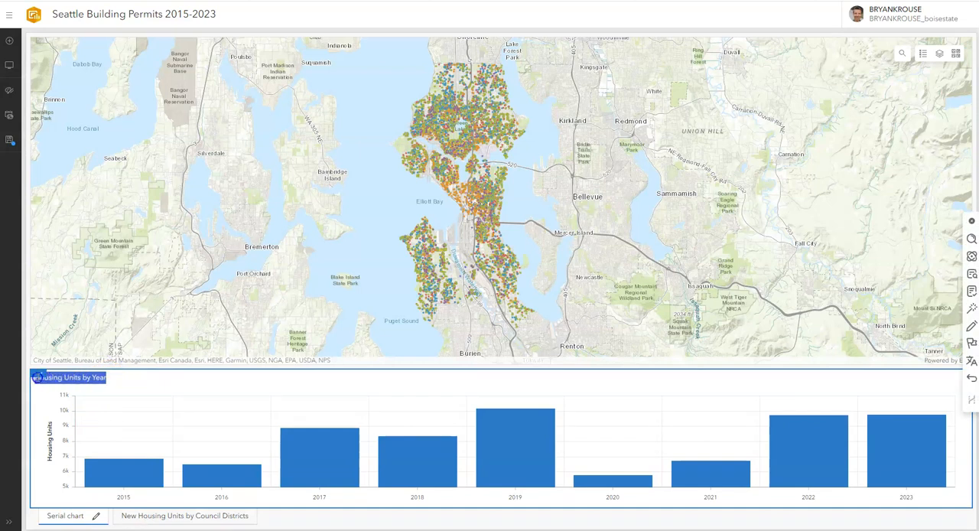
{"action": "right_click", "coordinate": [60, 388]}
{"action": "left_click", "coordinate": [113, 225]}
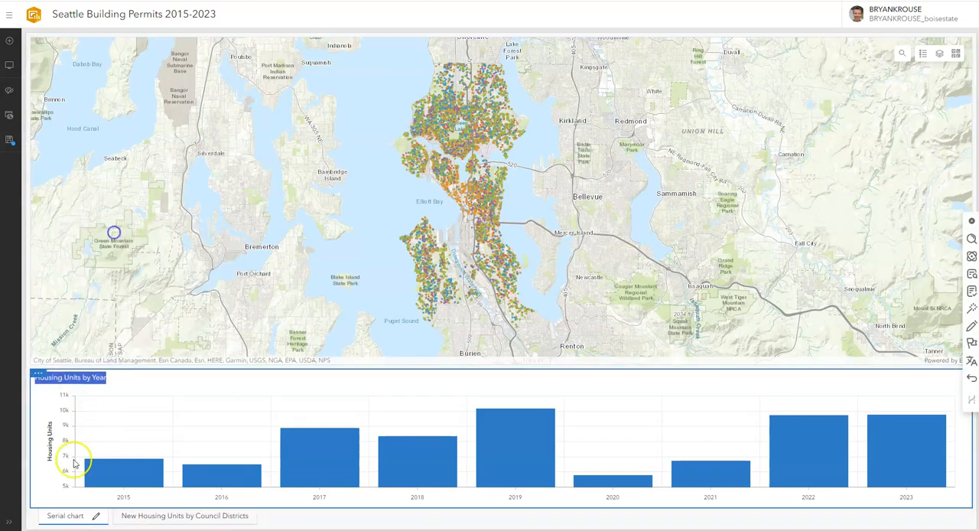
{"action": "left_click", "coordinate": [96, 516]}
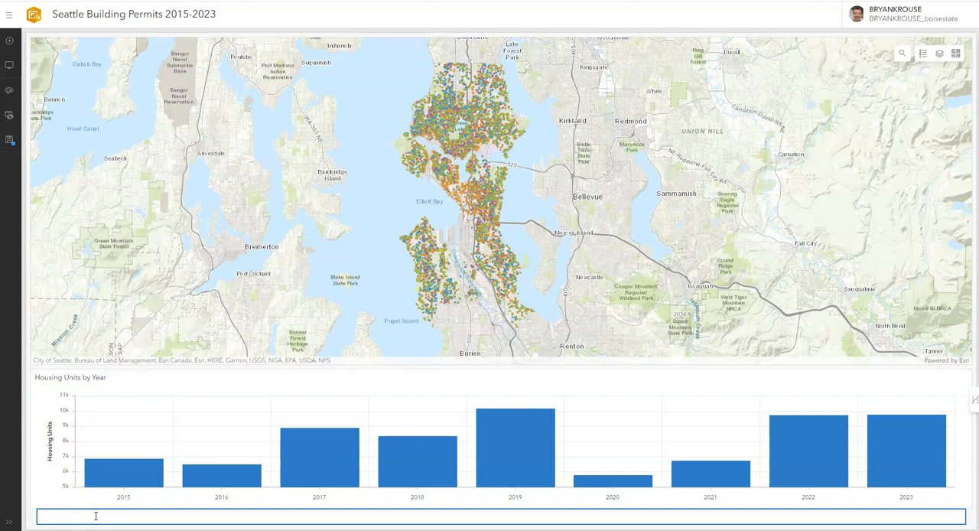
{"action": "key", "text": "Return"}
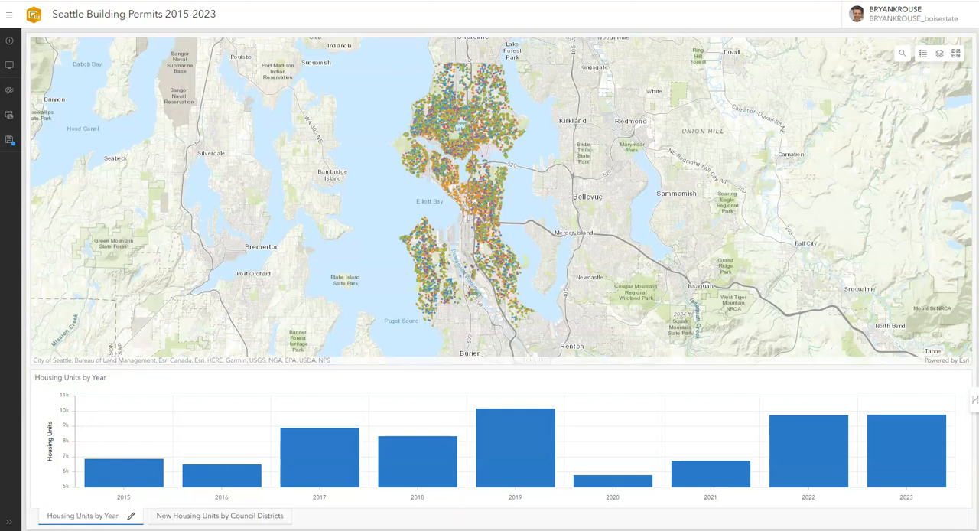
Check both stacked charts by displaying the council districts chart and returning to Housing Units by Year
{"action": "left_click", "coordinate": [201, 517]}
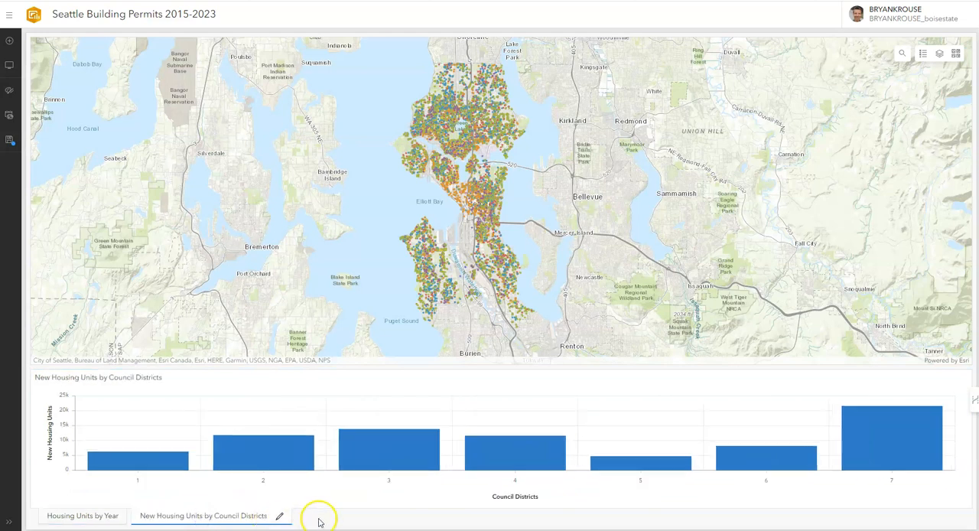
{"action": "left_click", "coordinate": [102, 517]}
{"action": "left_click", "coordinate": [289, 429]}
{"action": "left_click", "coordinate": [192, 442]}
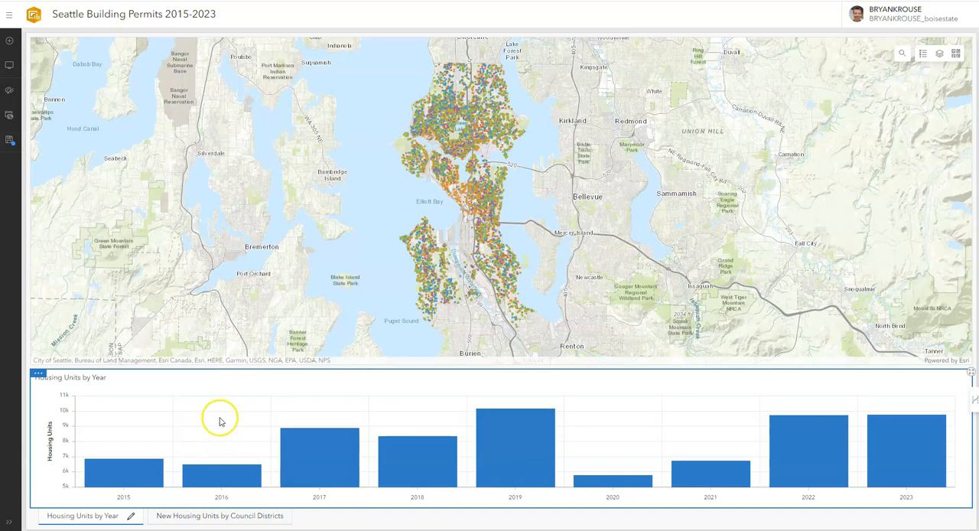